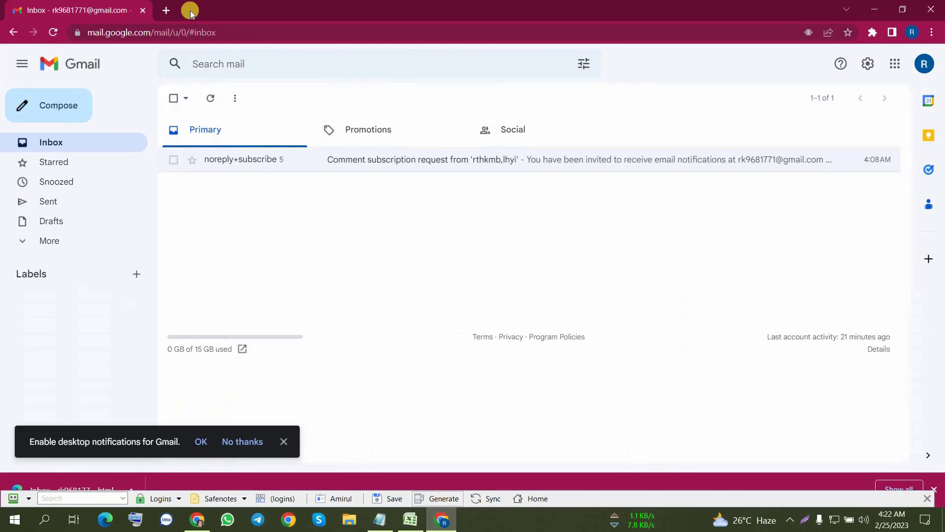
left_click(169, 10)
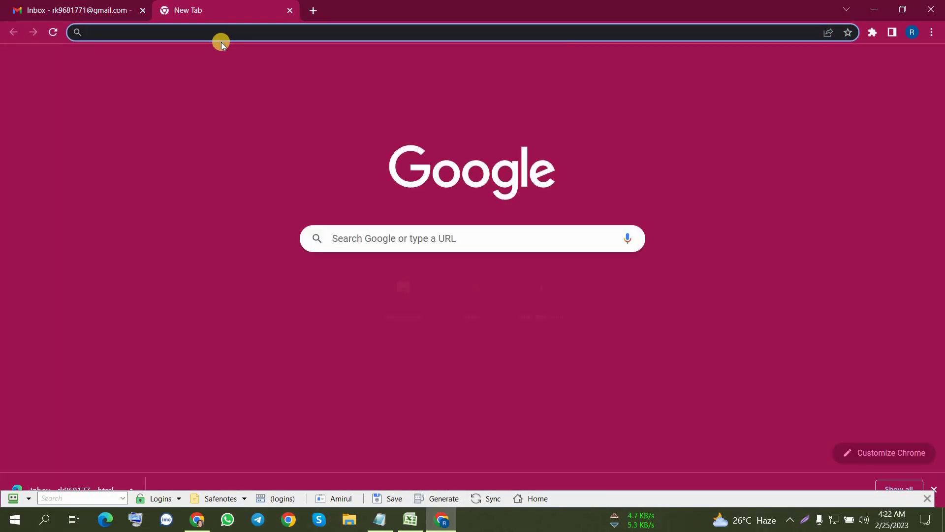
type("http://homeservicezz.com/")
key("Return")
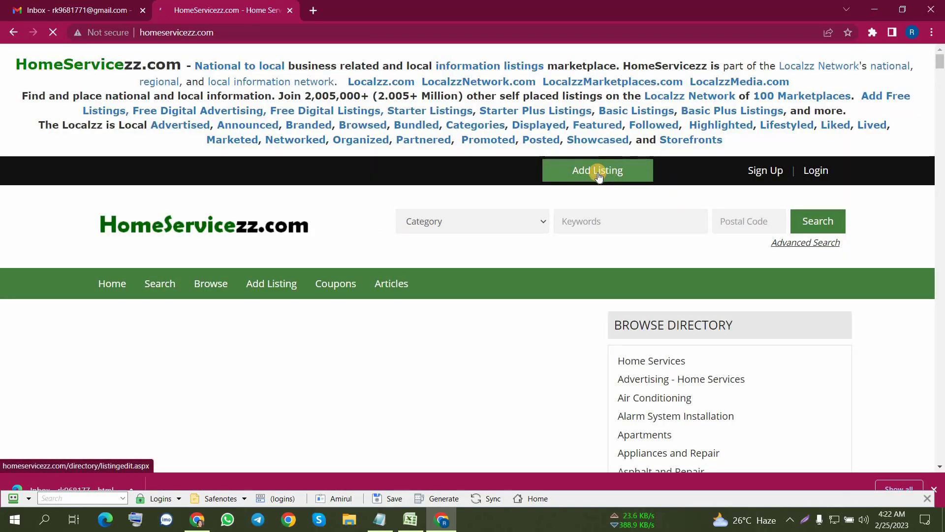
left_click(599, 174)
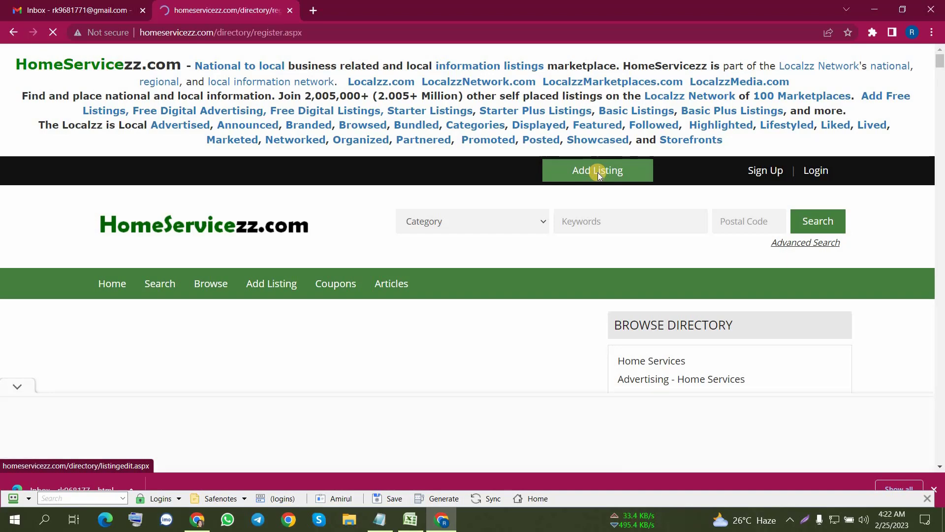
- Autofill the registration form's name, email, password and re-entered password fields with the saved RoboForm identity
scroll(315, 266, "down", 5)
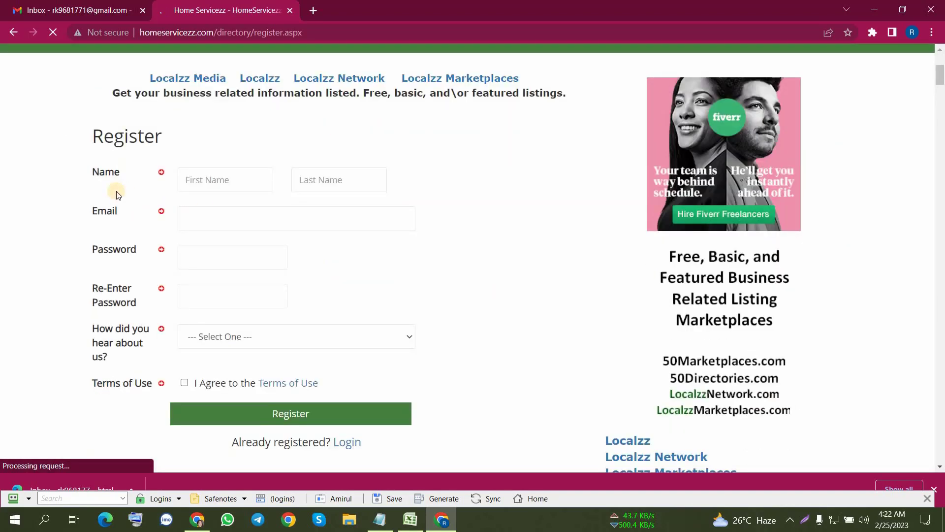
left_click(237, 175)
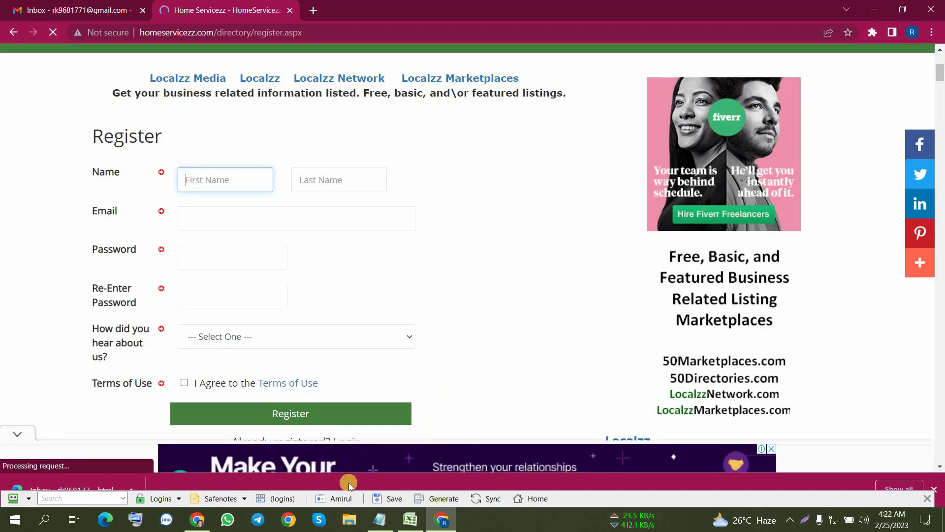
left_click(341, 499)
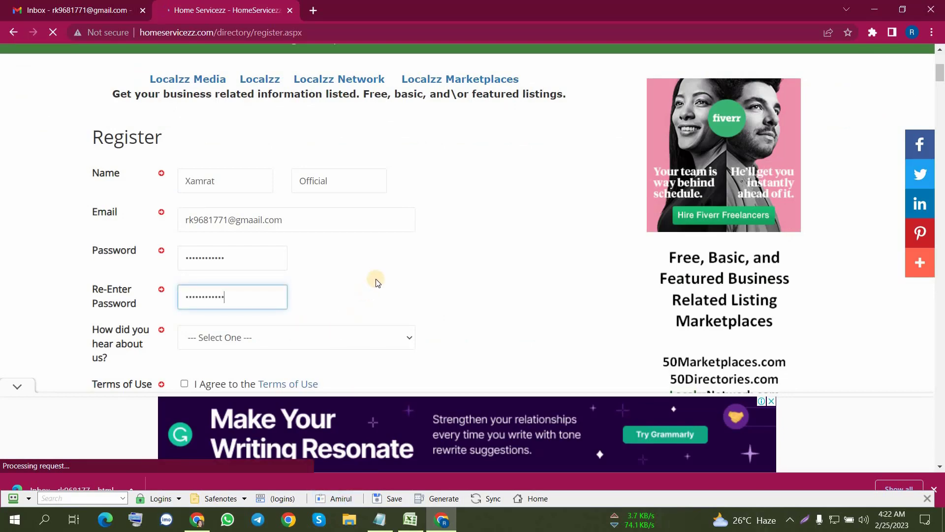
- Set how you heard about the site to Other, agree to the Terms of Use and submit the registration
scroll(344, 271, "down", 2)
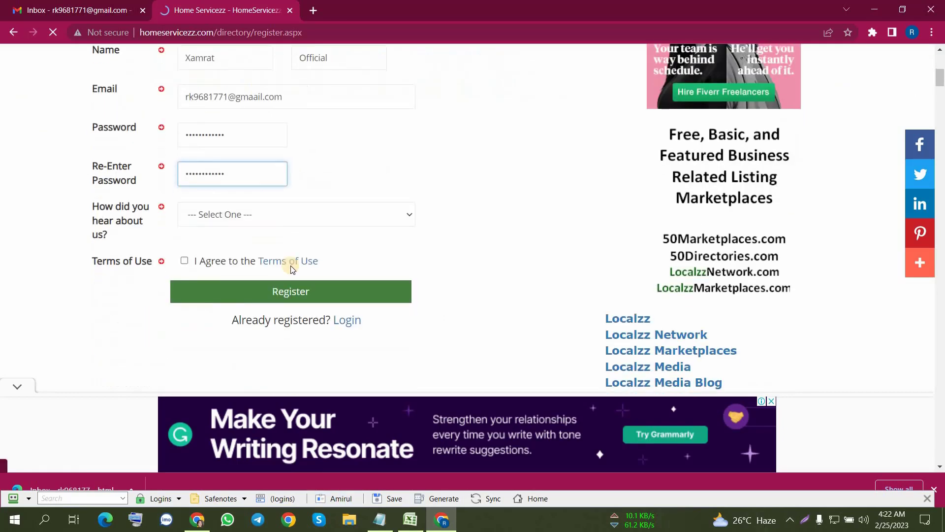
left_click(355, 217)
left_click(214, 355)
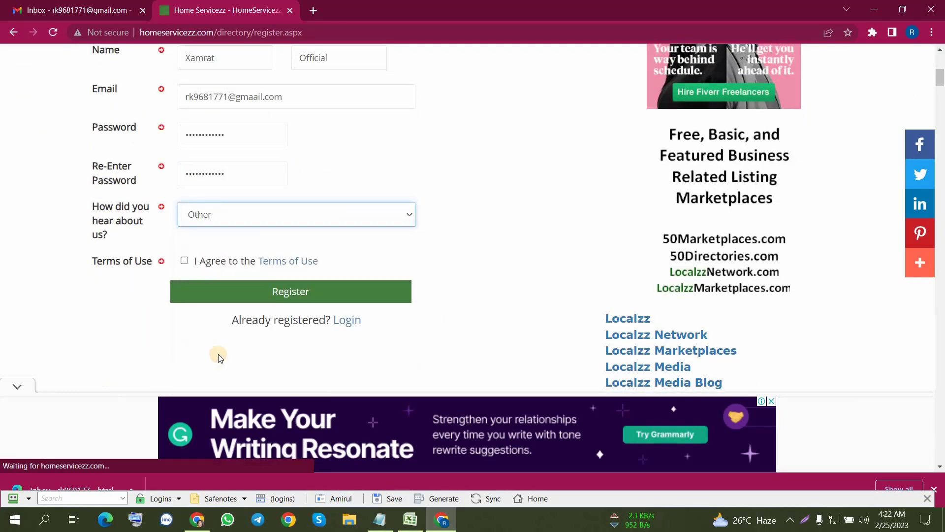
left_click(184, 261)
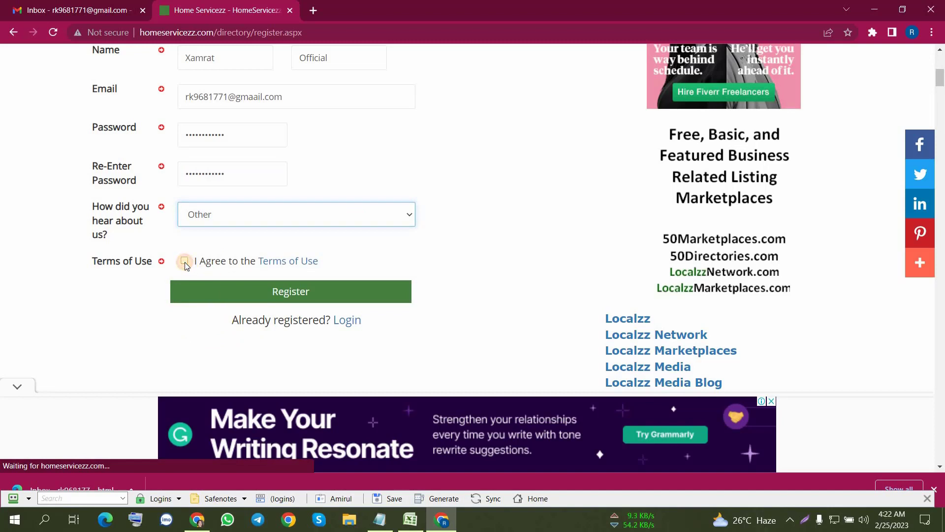
left_click(307, 293)
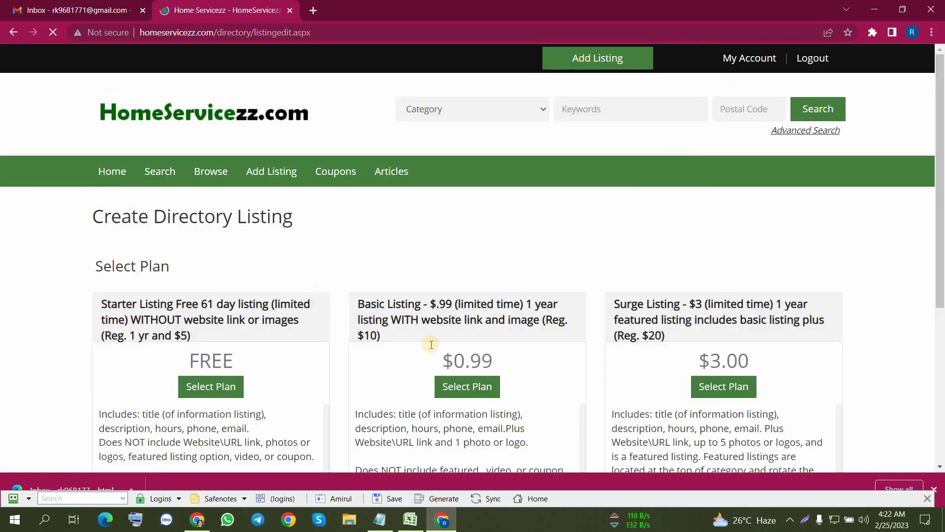
- Select the free 61-day Starter Listing plan for the new directory listing and dismiss the ad
scroll(528, 354, "down", 3)
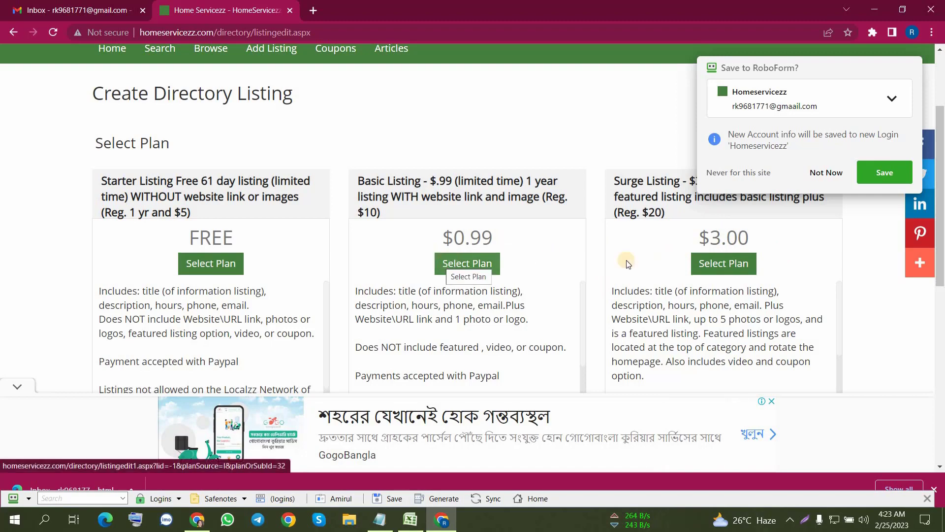
left_click(201, 265)
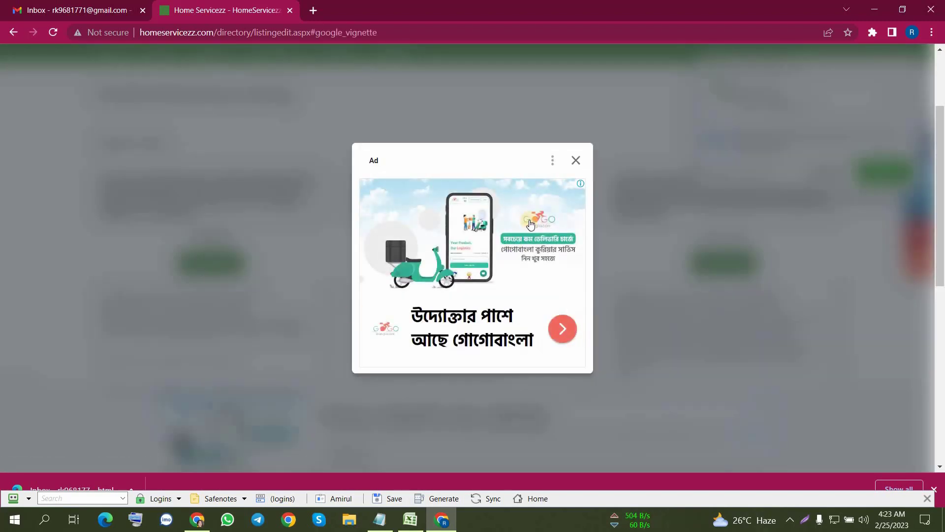
left_click(575, 160)
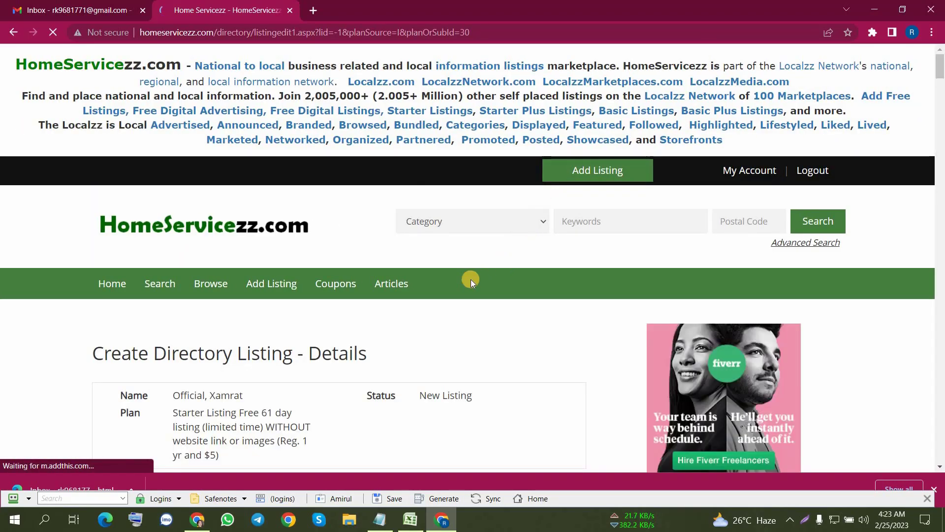
- Autofill the listing details form with the saved RoboForm identity, repeating the fill to complete the organization and city
scroll(471, 279, "down", 6)
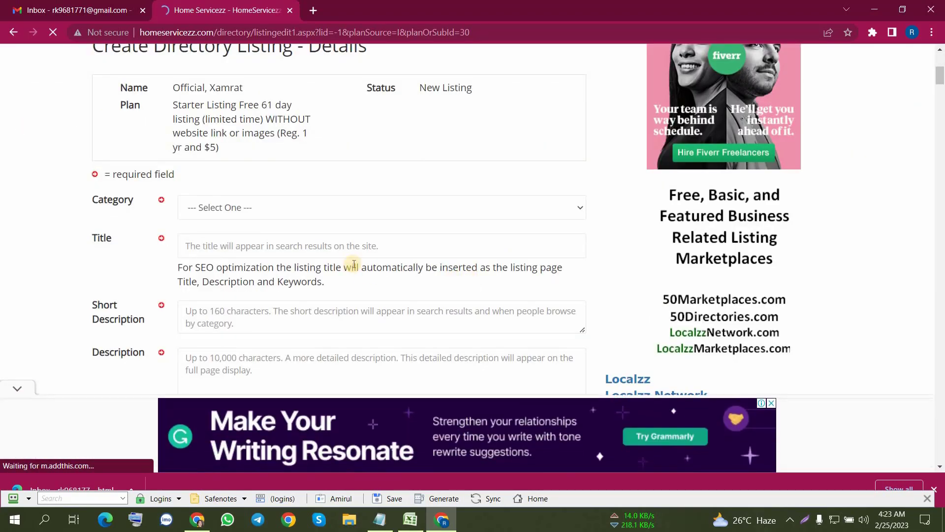
scroll(457, 282, "down", 2)
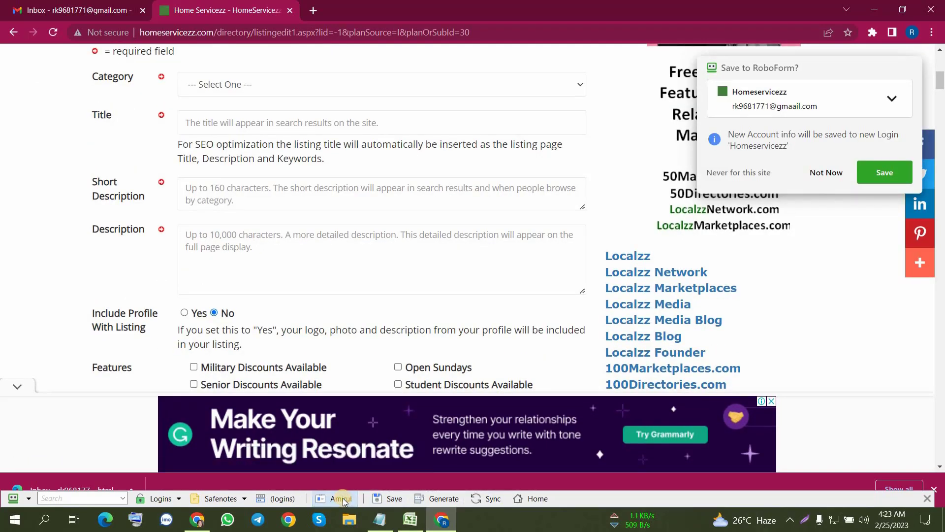
left_click(343, 498)
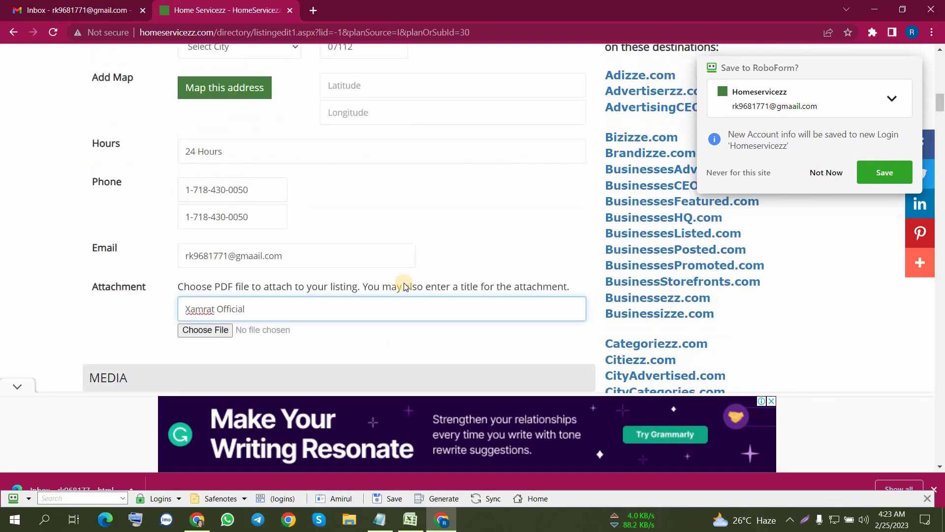
scroll(403, 286, "up", 5)
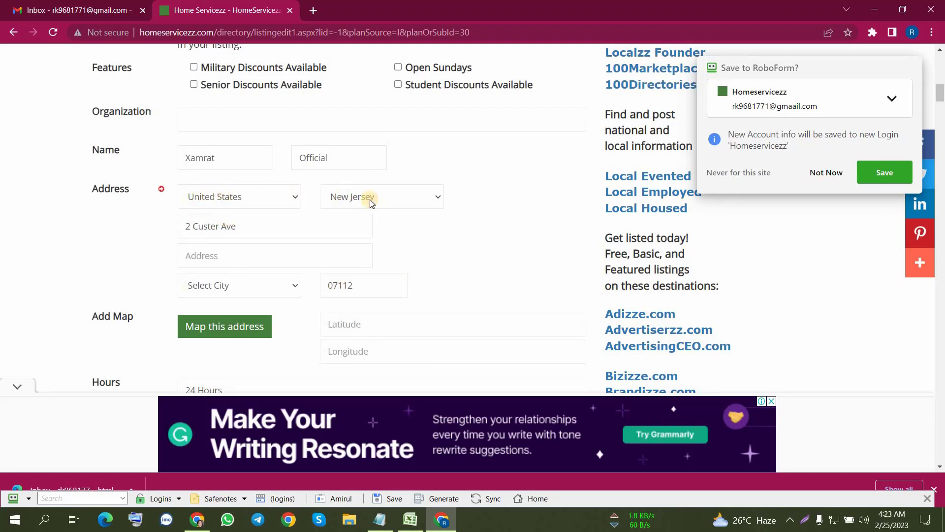
left_click(341, 498)
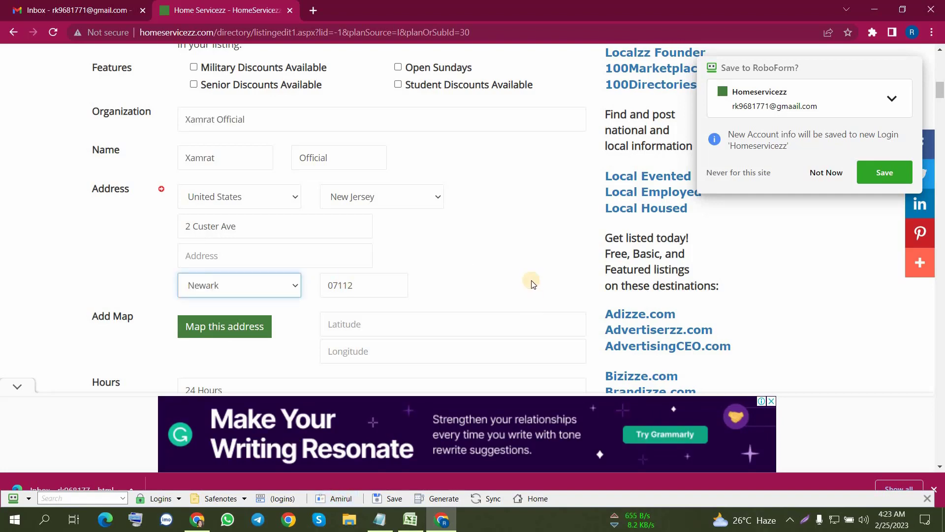
- Set the listing's category to Business Services
scroll(520, 284, "up", 20)
scroll(370, 236, "down", 6)
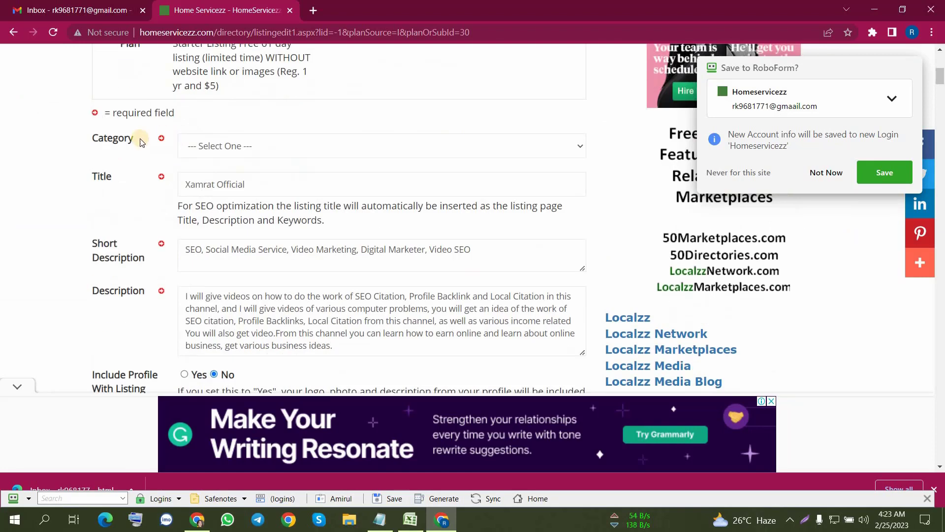
left_click(359, 147)
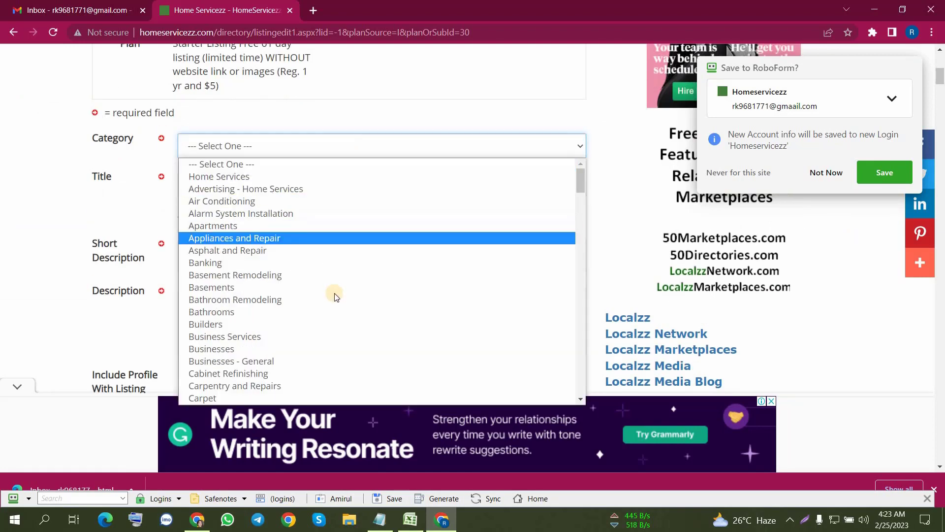
left_click(313, 338)
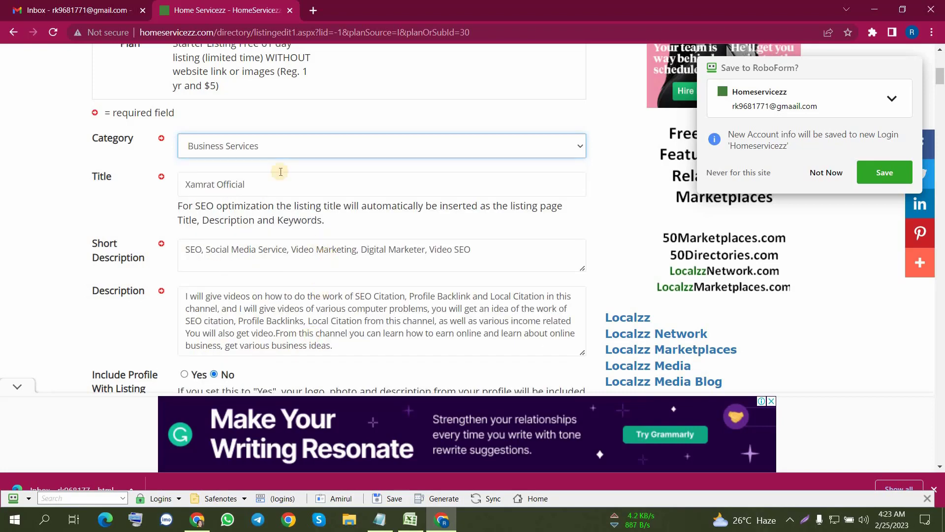
- Replace the short description with "SEO, Social Media Service, Video Marketing, Digital Marketer, Video SEO", copied from the Category row of the Excel workbook
scroll(285, 241, "down", 2)
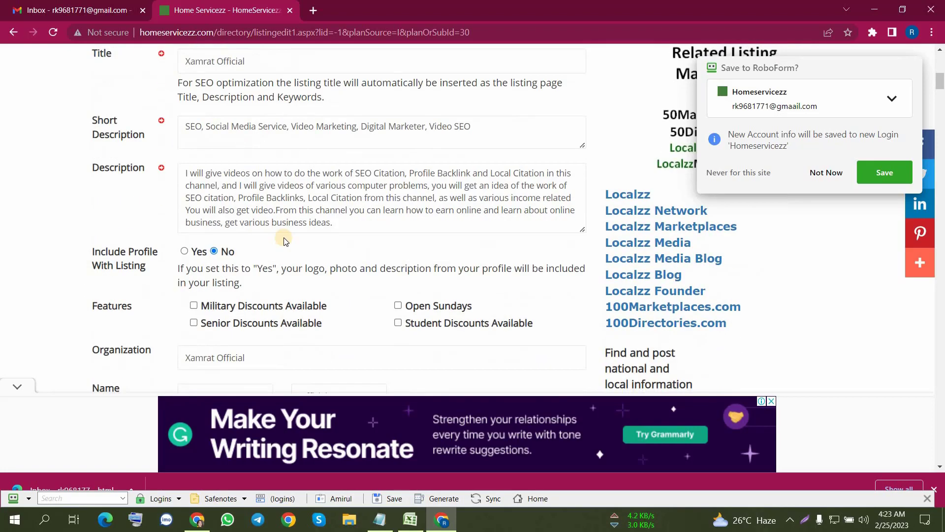
scroll(276, 232, "up", 1)
left_click(145, 193)
key("ctrl+a")
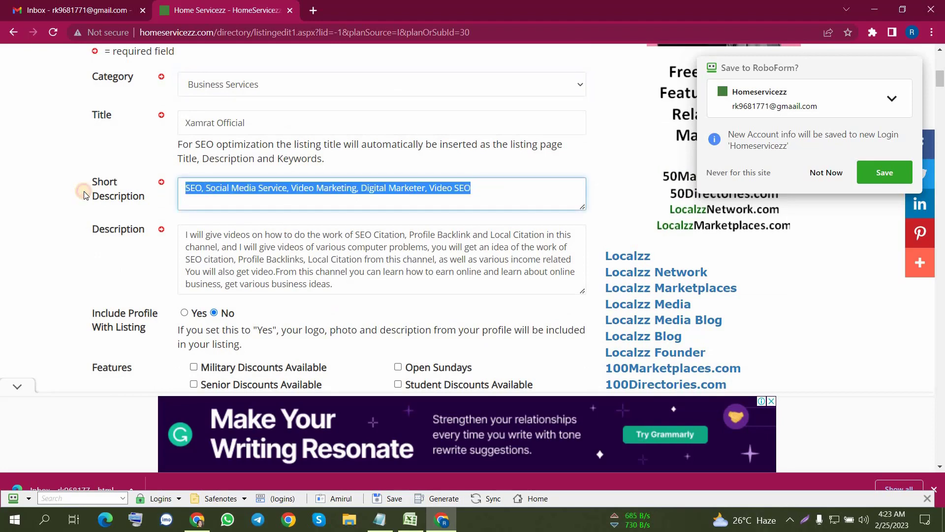
key("BackSpace")
left_click(406, 521)
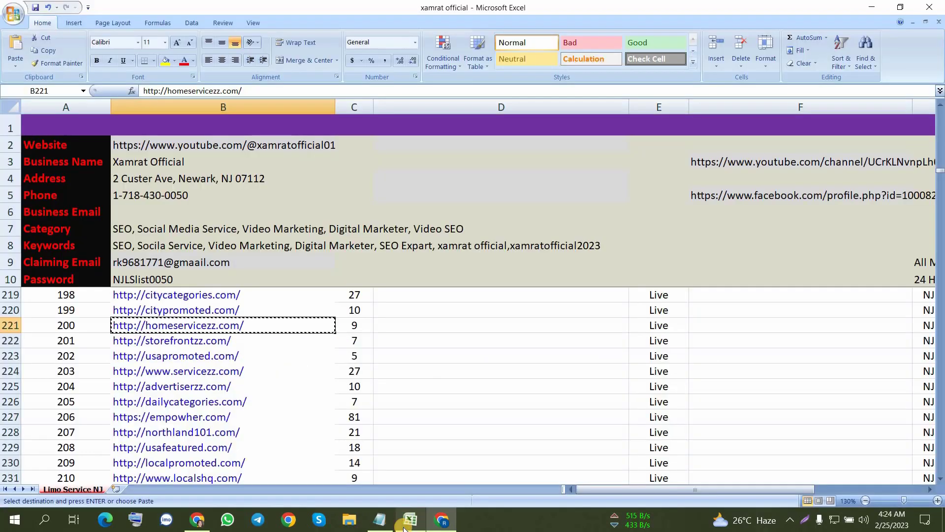
left_click(155, 229)
key("ctrl+c")
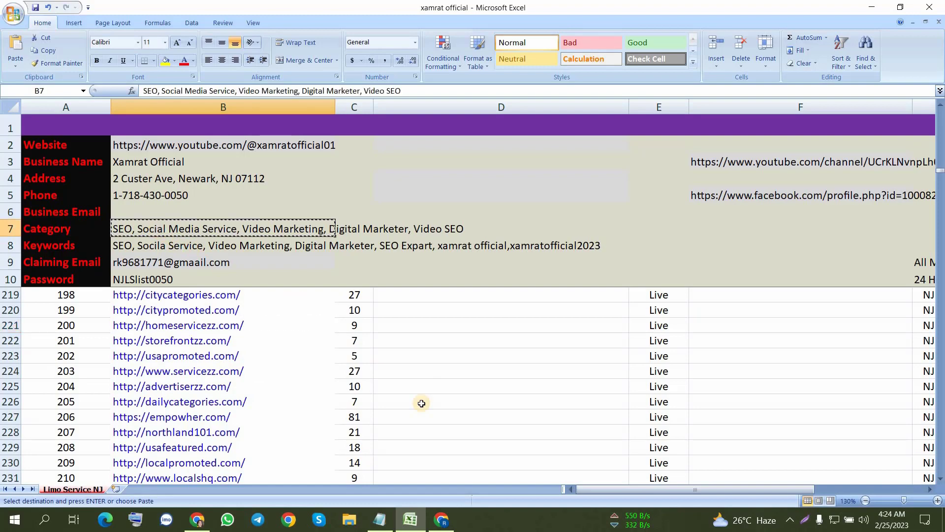
left_click(441, 520)
key("ctrl+v")
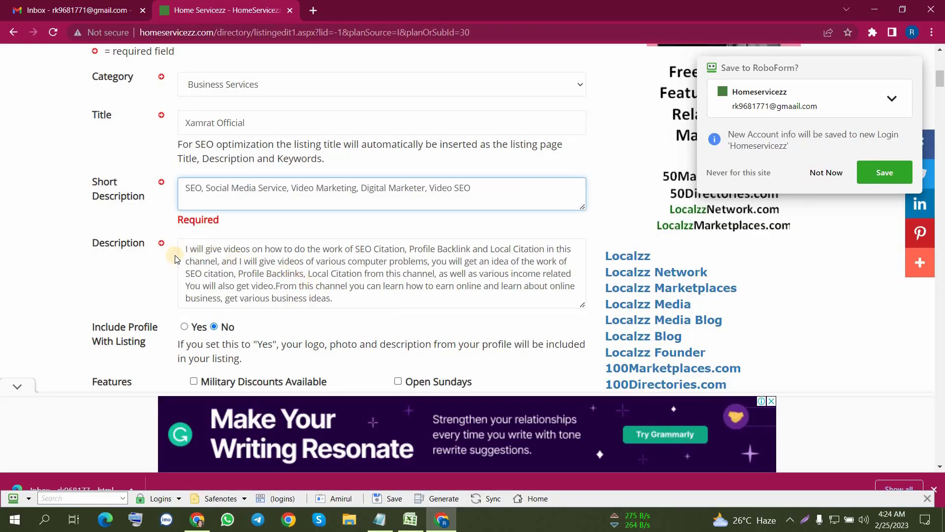
- Replace the listing's organization with "Socila Service", copied from the Keywords row of the Excel workbook
scroll(224, 272, "down", 1)
left_click(223, 260)
scroll(281, 253, "down", 4)
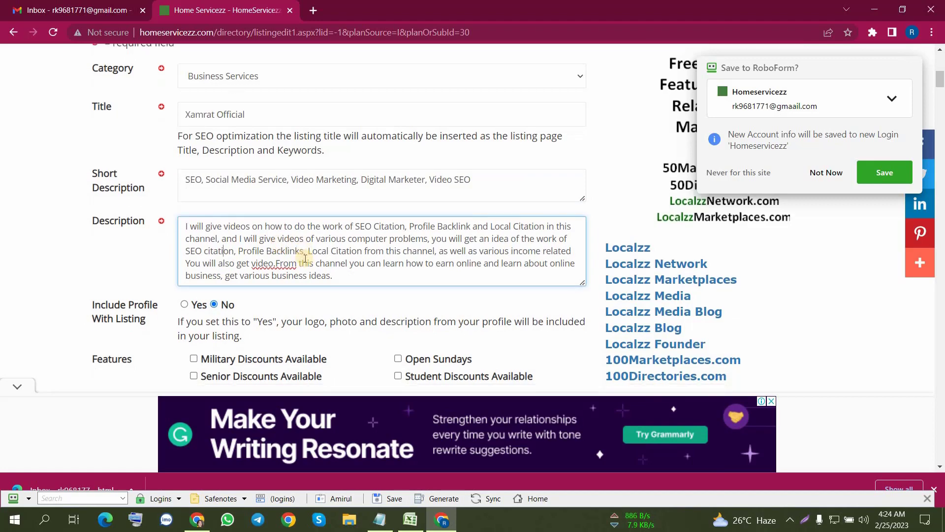
left_click_drag(279, 234, 98, 236)
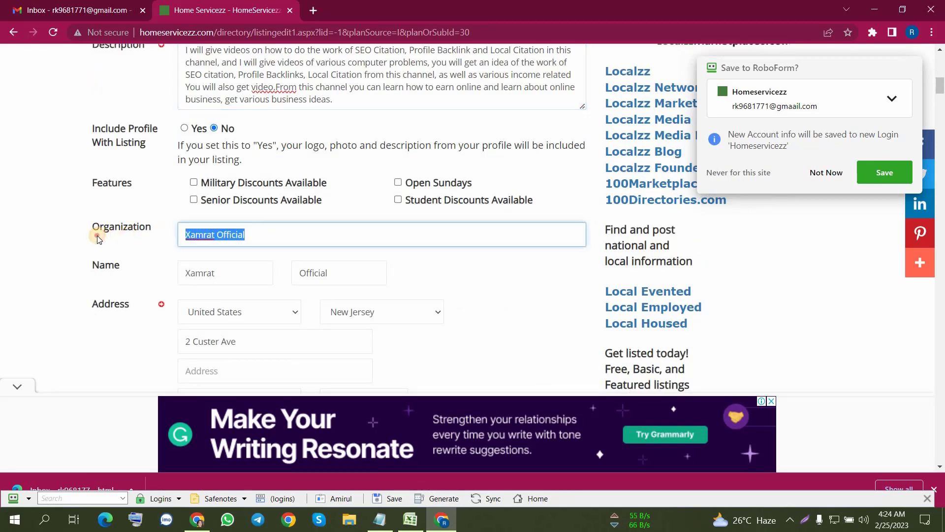
key("BackSpace")
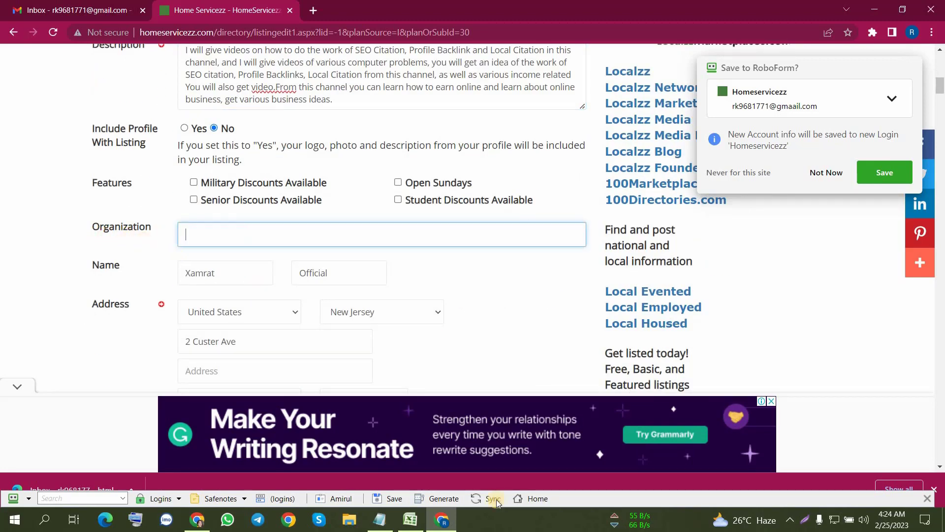
left_click(413, 520)
left_click(149, 243)
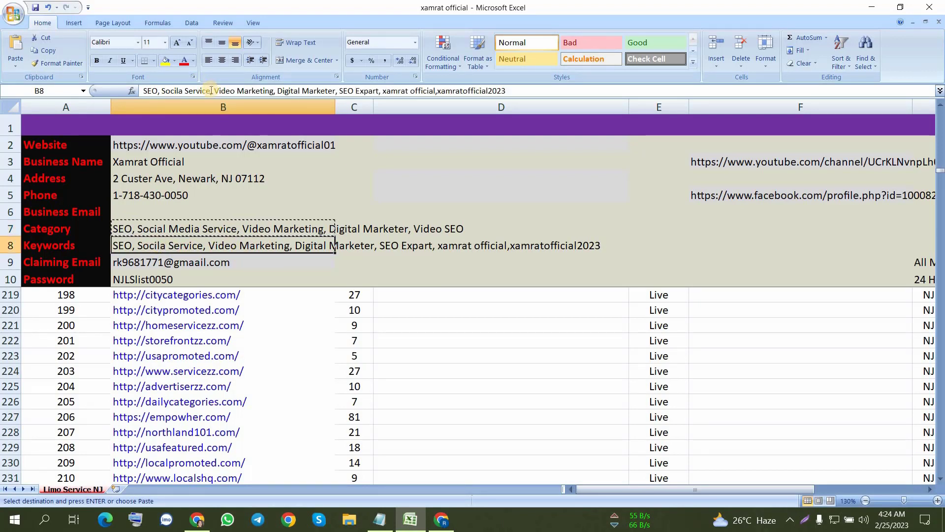
left_click_drag(211, 91, 163, 89)
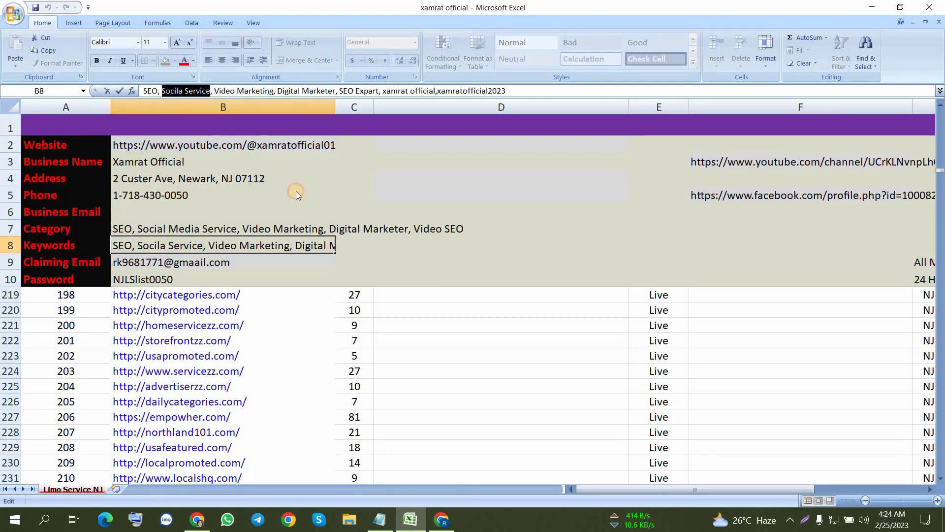
left_click(442, 519)
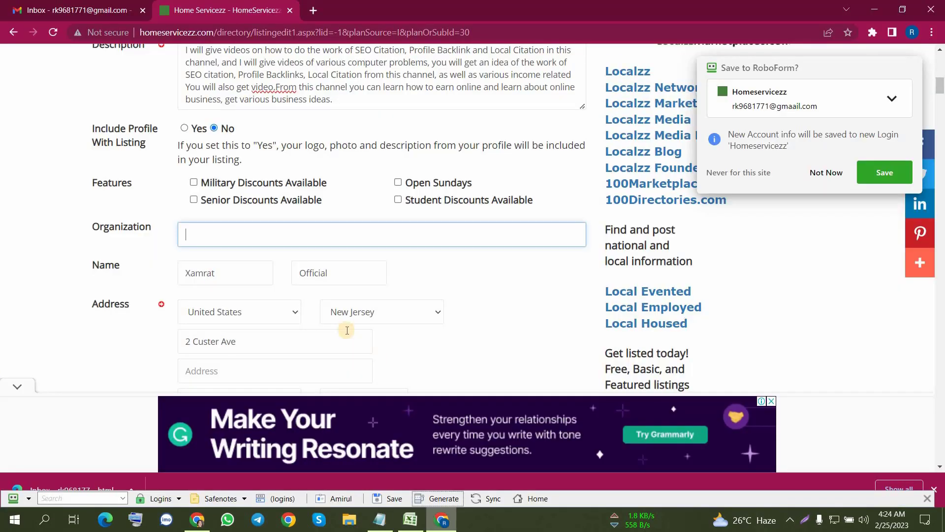
key("ctrl+v")
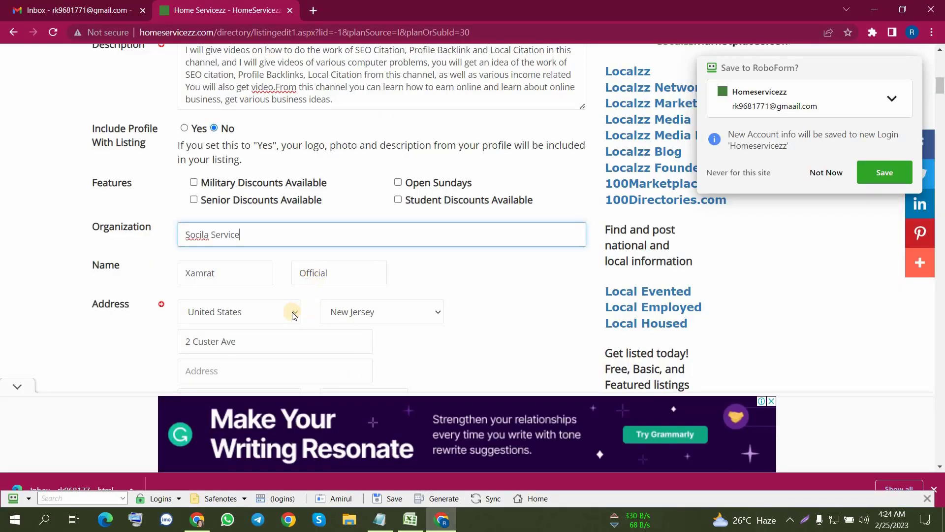
- Clear the listing's mobile phone number and the attachment title, leaving the main phone number in place
scroll(294, 316, "down", 5)
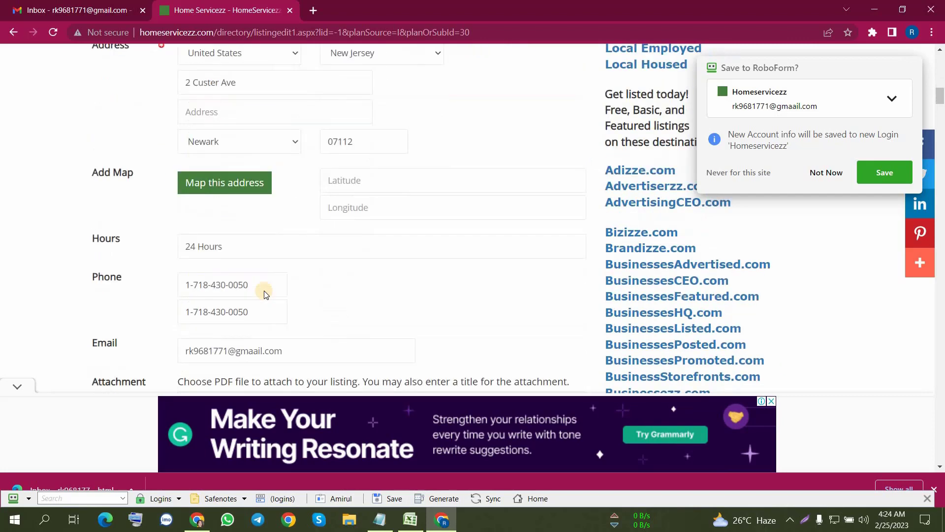
scroll(266, 294, "down", 1)
left_click_drag(261, 263, 110, 263)
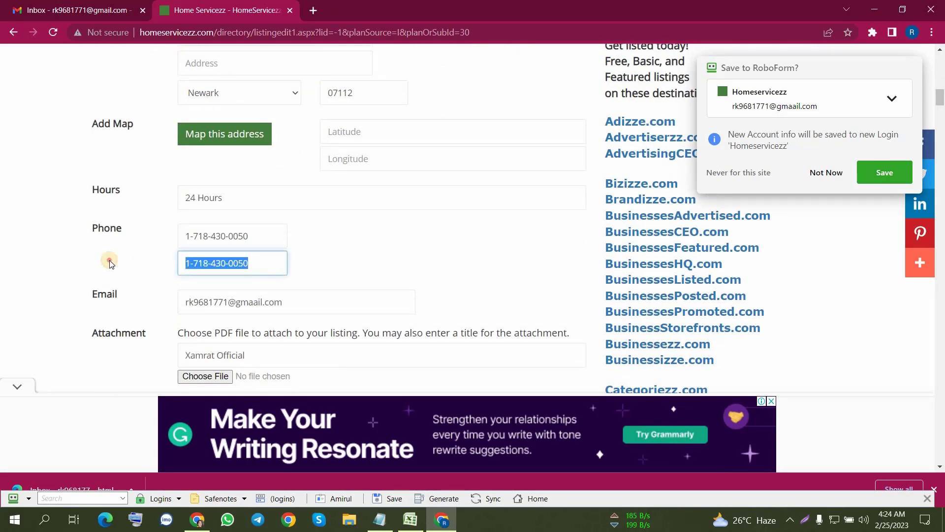
key("BackSpace")
scroll(268, 266, "down", 4)
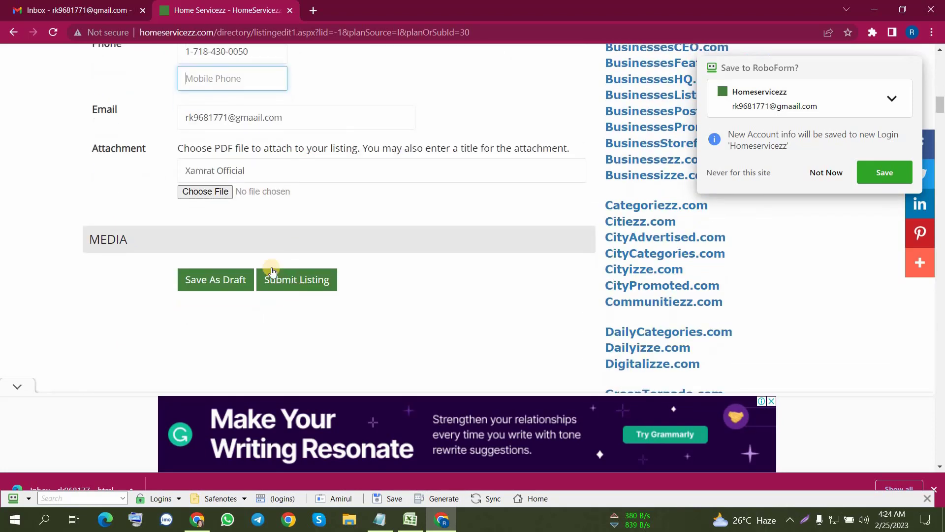
left_click_drag(268, 171, 148, 191)
key("BackSpace")
- Clear the listing's email and check the Business Email and Claiming Email rows in the Excel workbook
scroll(278, 283, "up", 4)
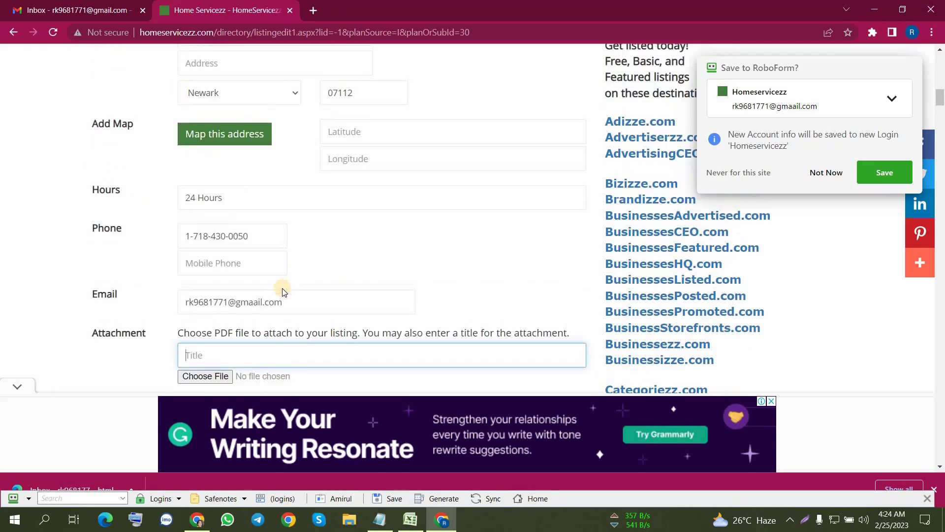
triple_click(190, 302)
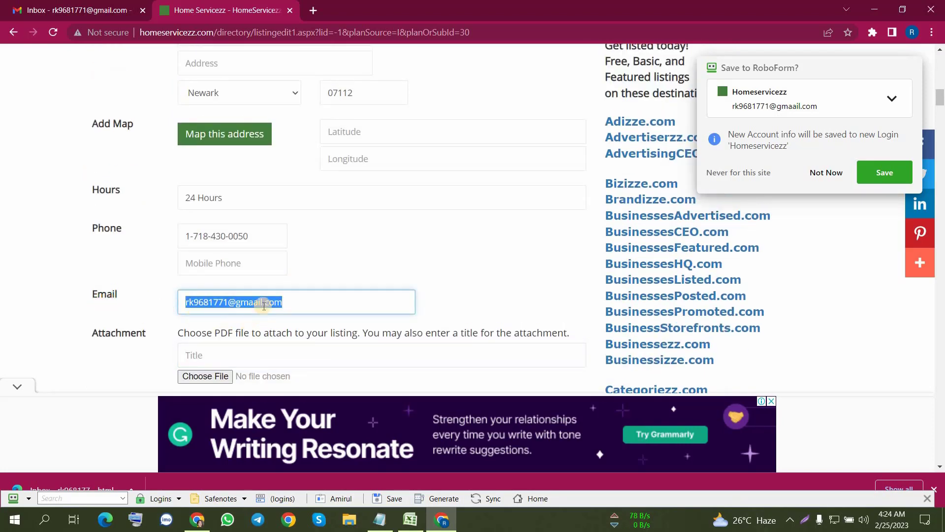
key("BackSpace")
left_click(410, 526)
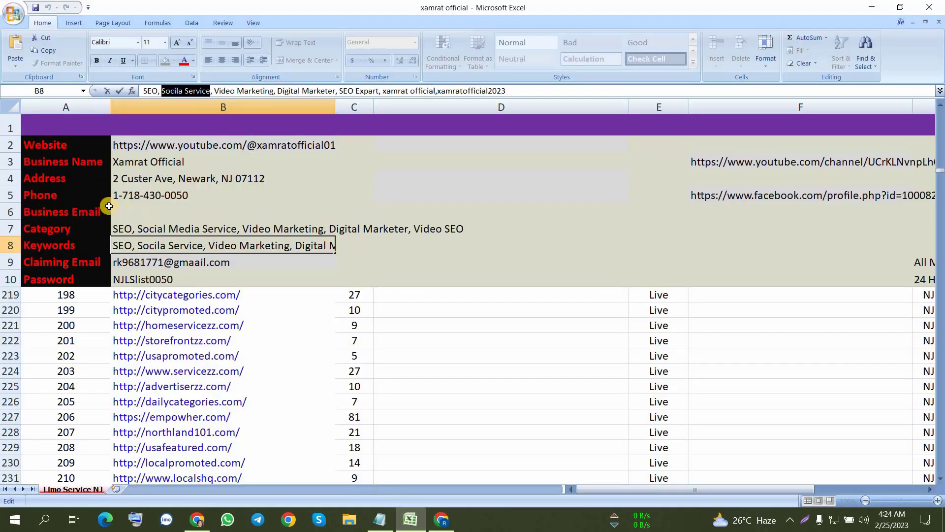
left_click(138, 212)
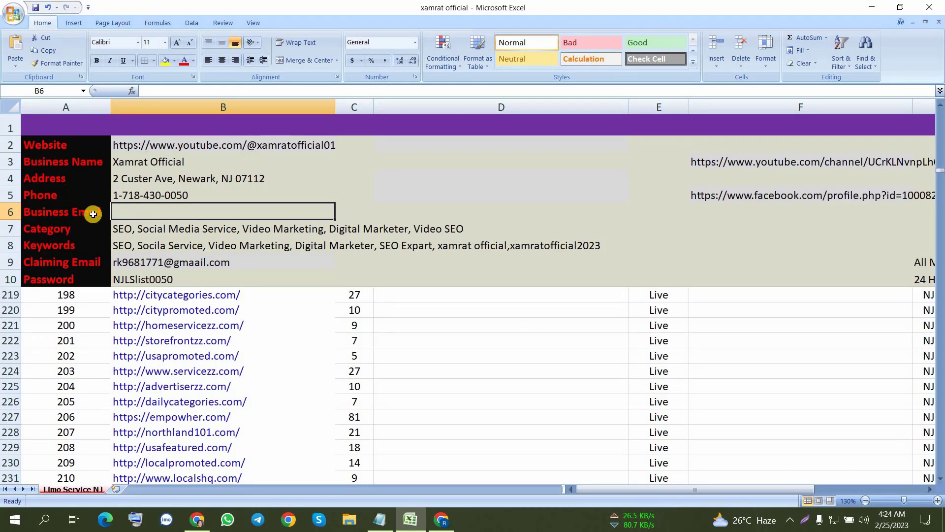
left_click(167, 264)
left_click(156, 209)
left_click(442, 520)
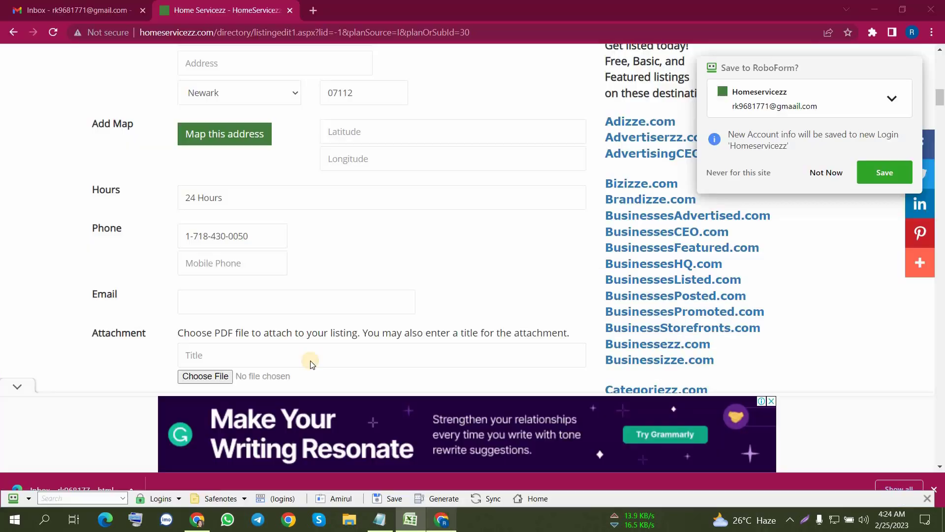
left_click(142, 521)
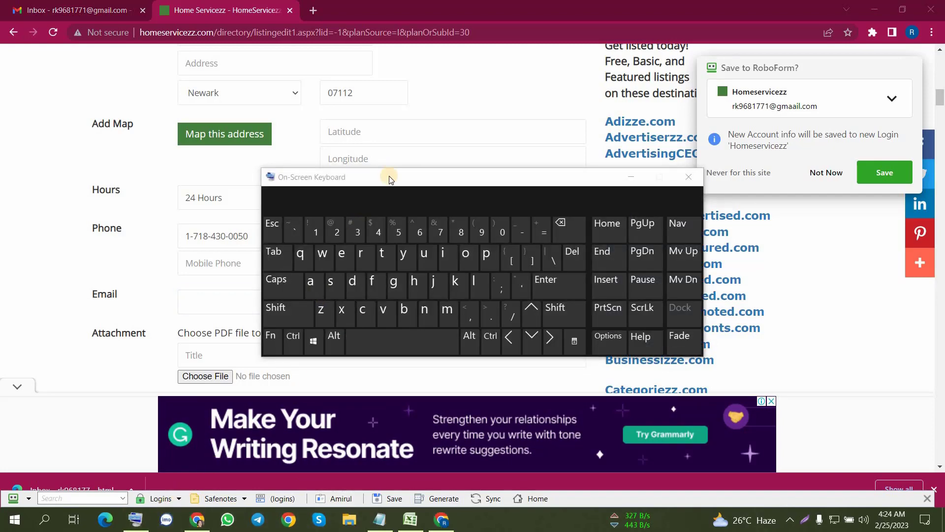
left_click_drag(389, 179, 465, 175)
left_click(206, 302)
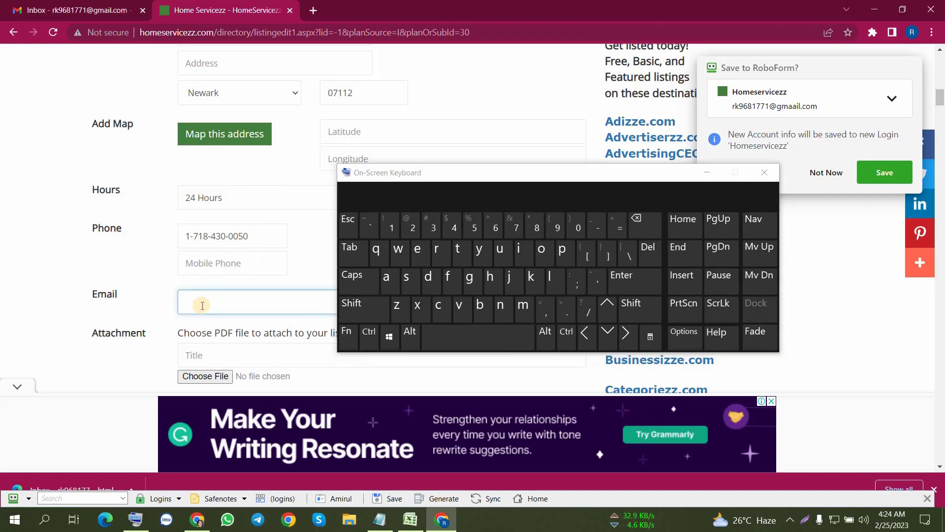
left_click(765, 172)
- Fill in the listing's email with the claiming email copied from the Excel workbook
left_click(410, 519)
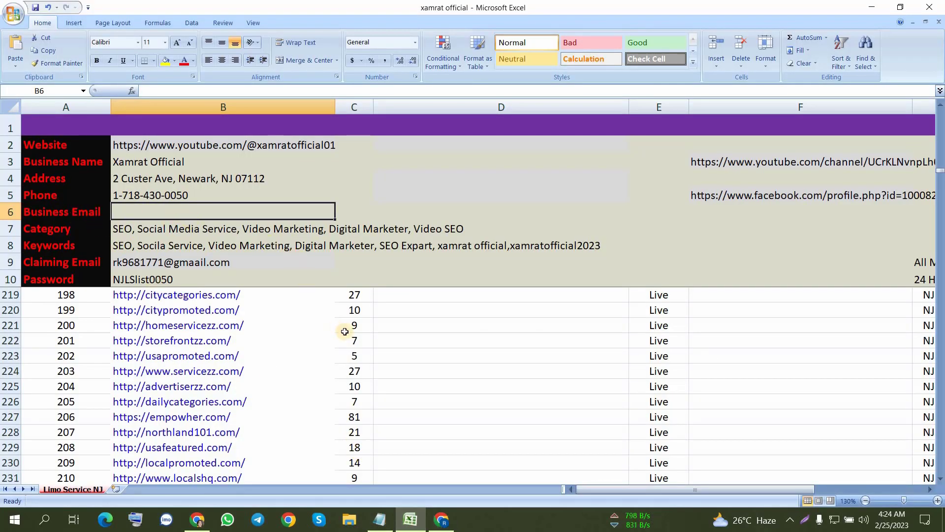
left_click(145, 260)
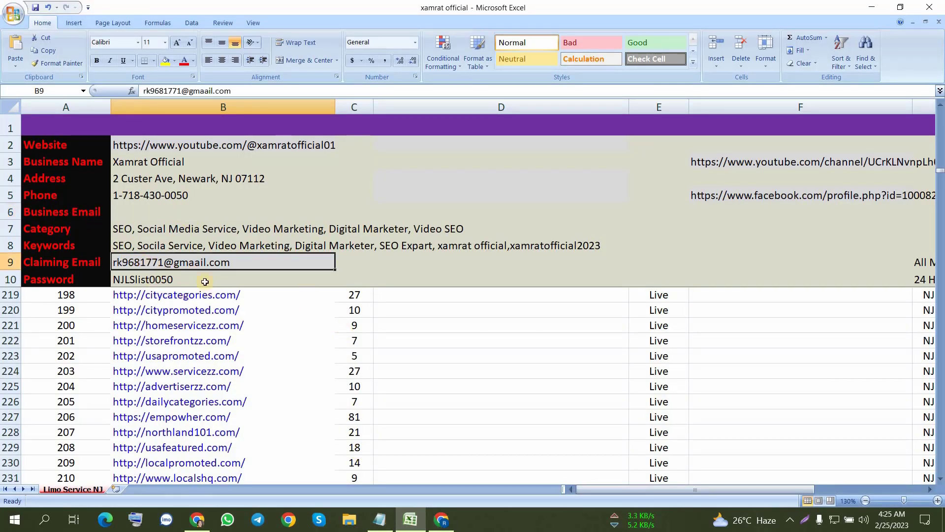
key("ctrl+c")
left_click(441, 519)
key("ctrl+v")
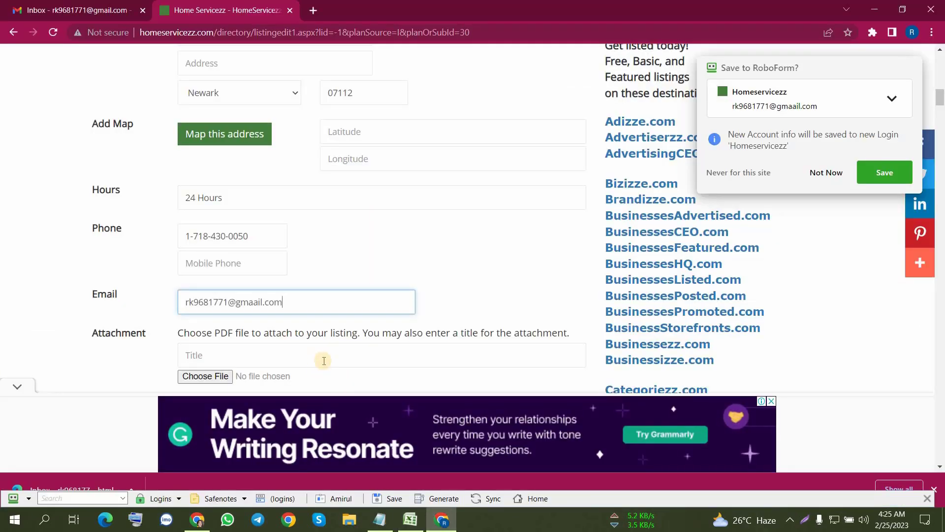
- Review the filled-in listing form, from the contact details and address to the category, title and descriptions
scroll(313, 248, "up", 6)
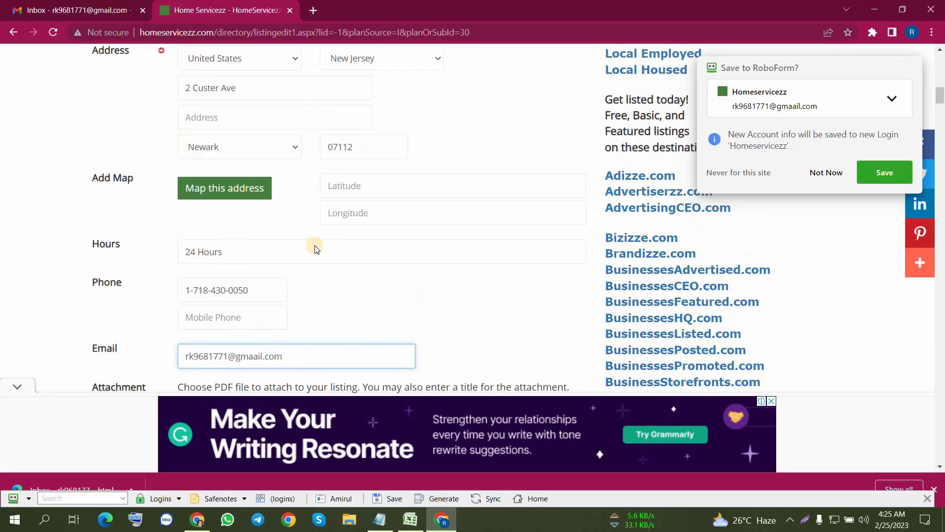
scroll(323, 255, "down", 3)
scroll(323, 255, "up", 3)
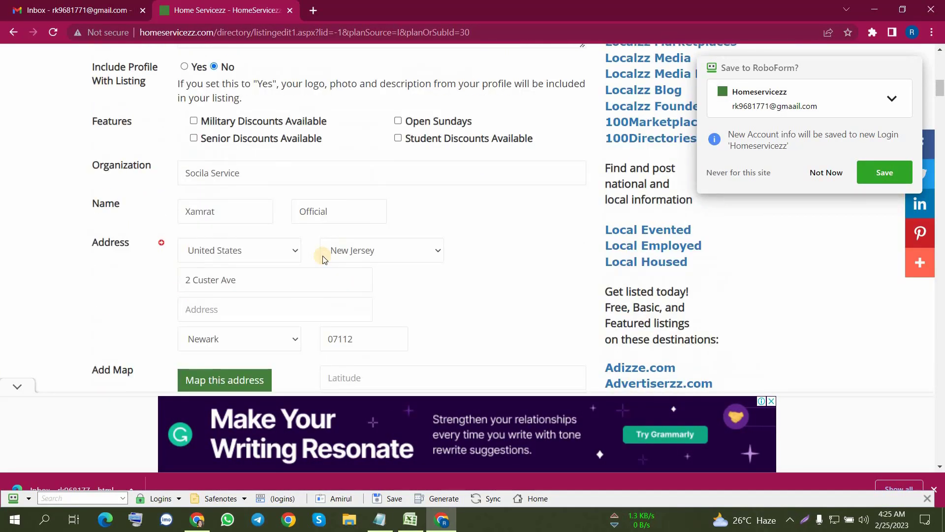
scroll(323, 256, "down", 3)
scroll(236, 177, "down", 4)
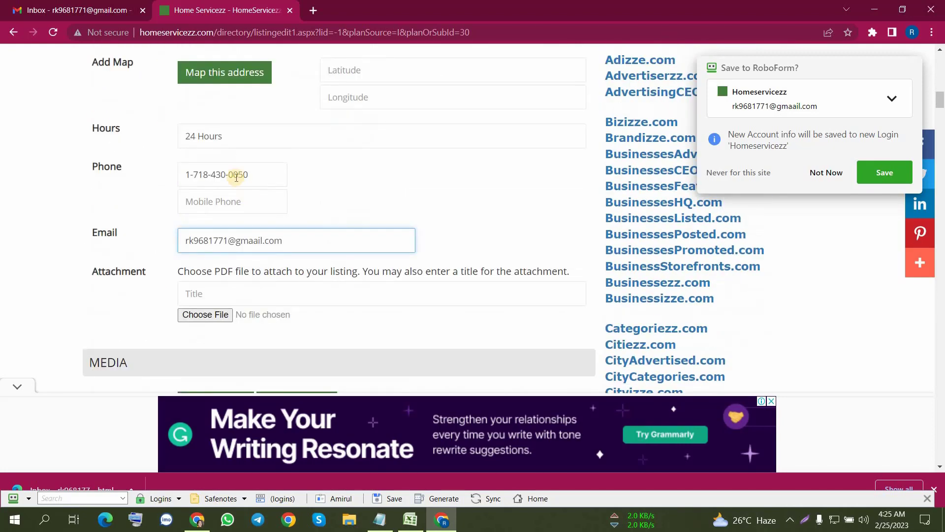
scroll(282, 247, "up", 6)
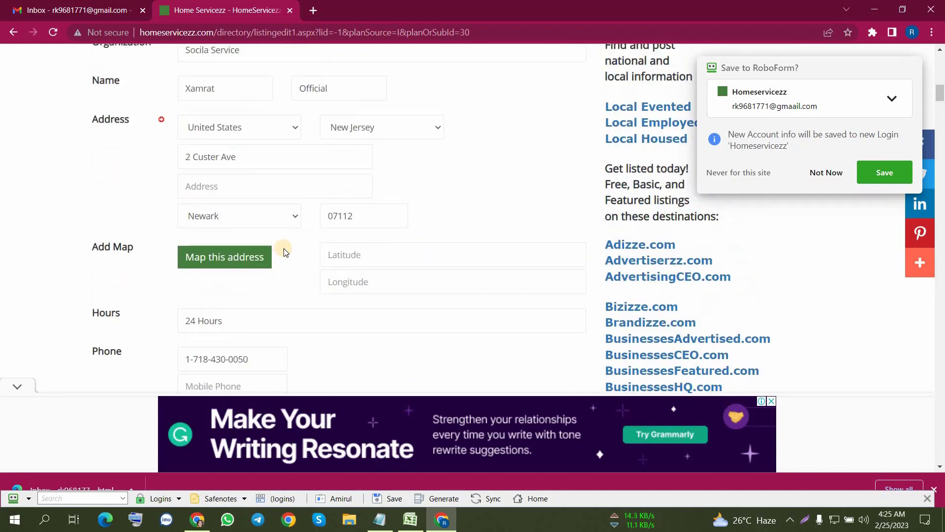
scroll(288, 254, "up", 6)
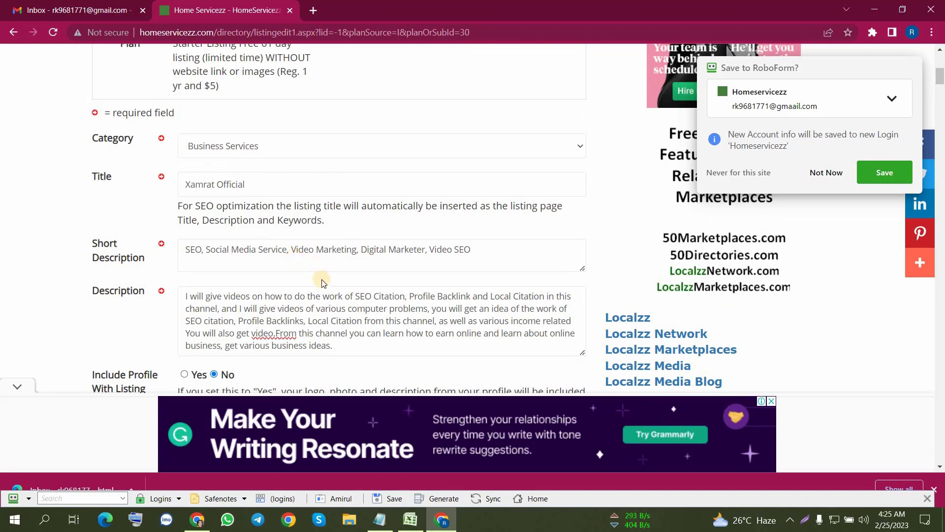
scroll(245, 293, "up", 3)
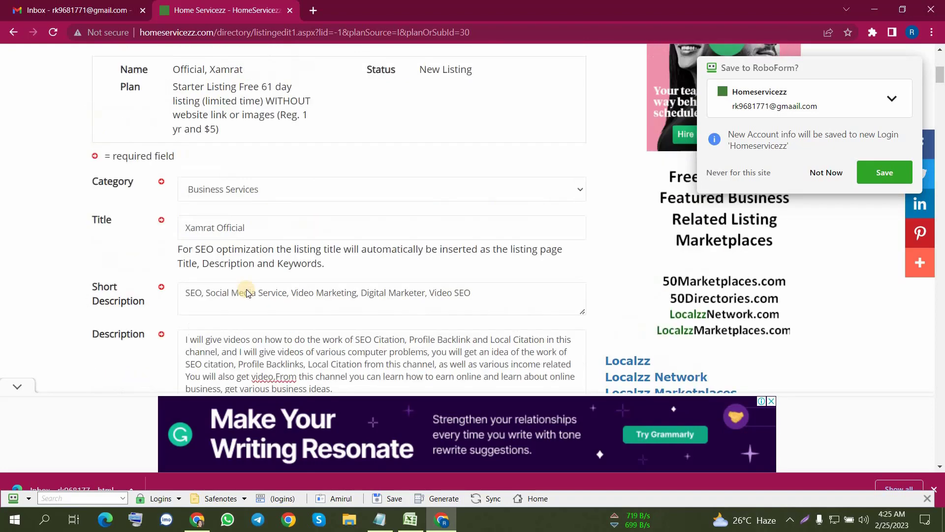
- Insert the Website line with the YouTube channel URL, copied from the "kajer text" Notepad file, above the description text, separated by a blank line
scroll(203, 245, "down", 4)
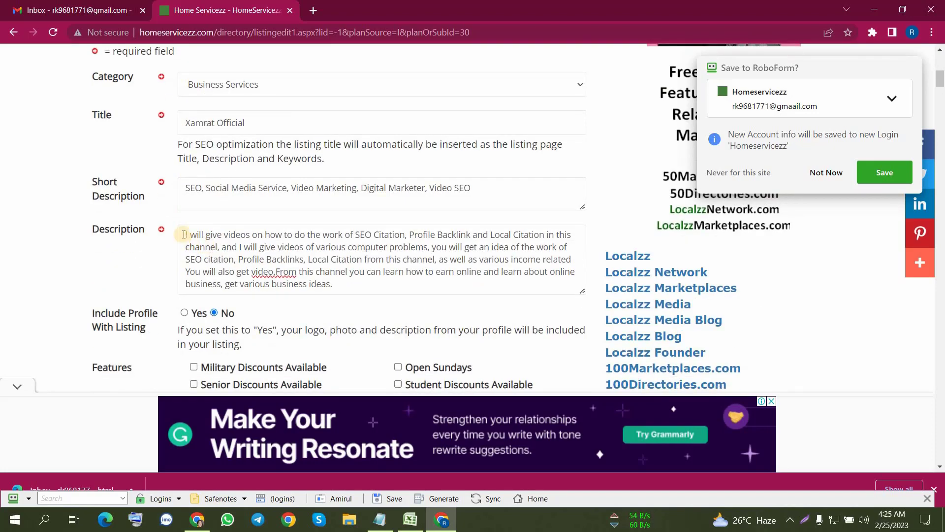
left_click(184, 235)
key("Return")
key("Return")
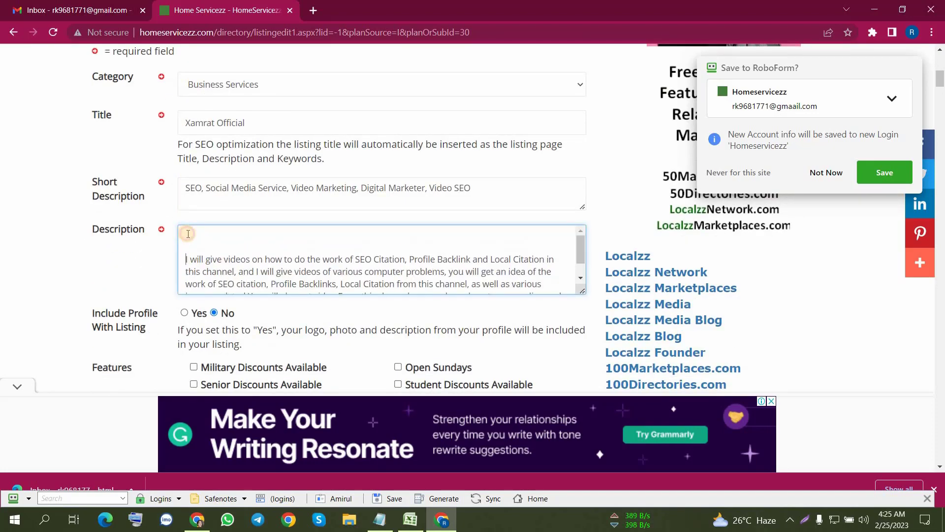
left_click(380, 519)
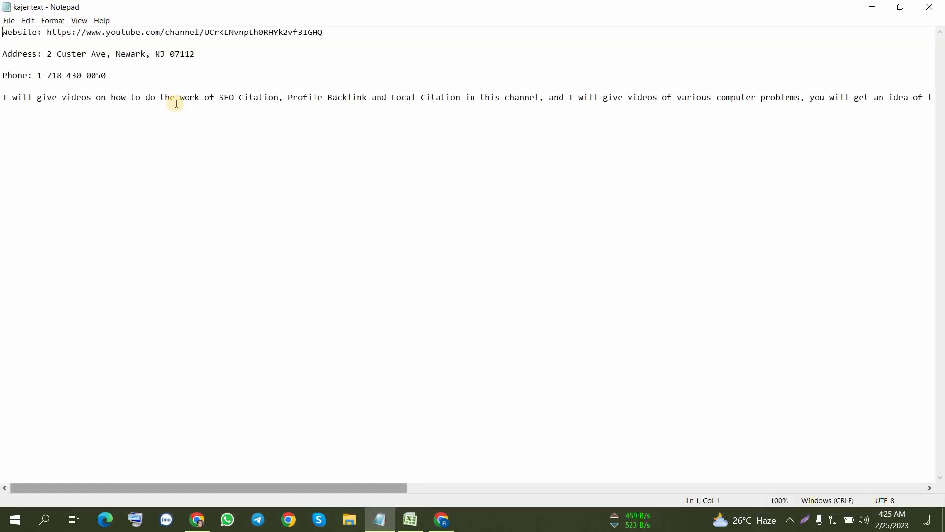
left_click_drag(323, 32, 1, 32)
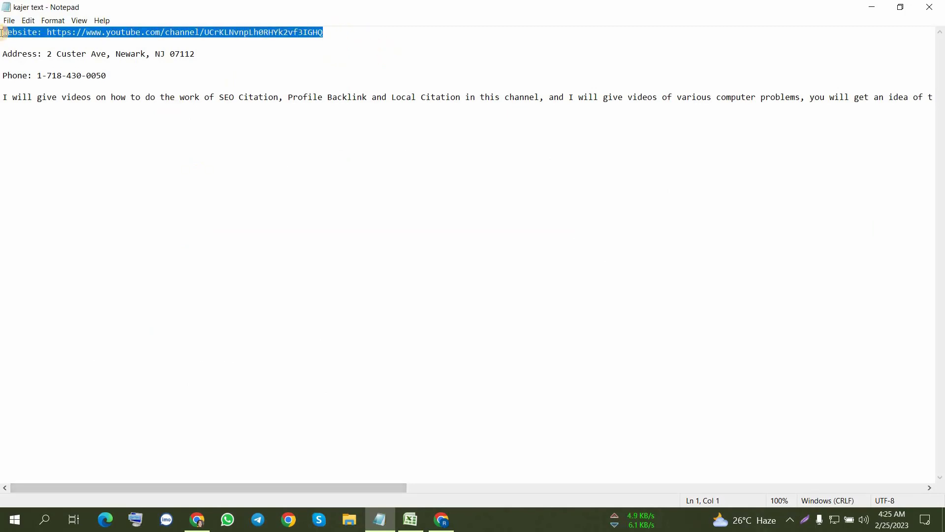
left_click(440, 520)
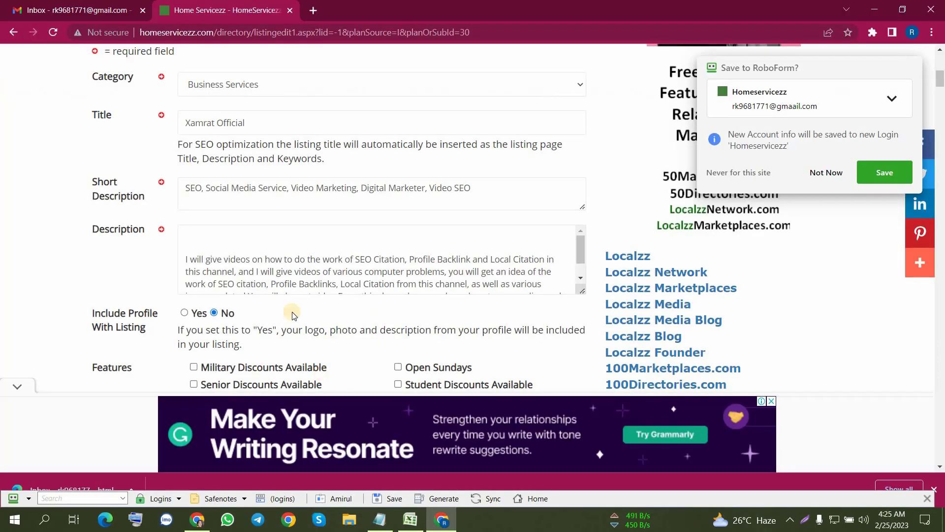
left_click(235, 224)
key("ctrl+v")
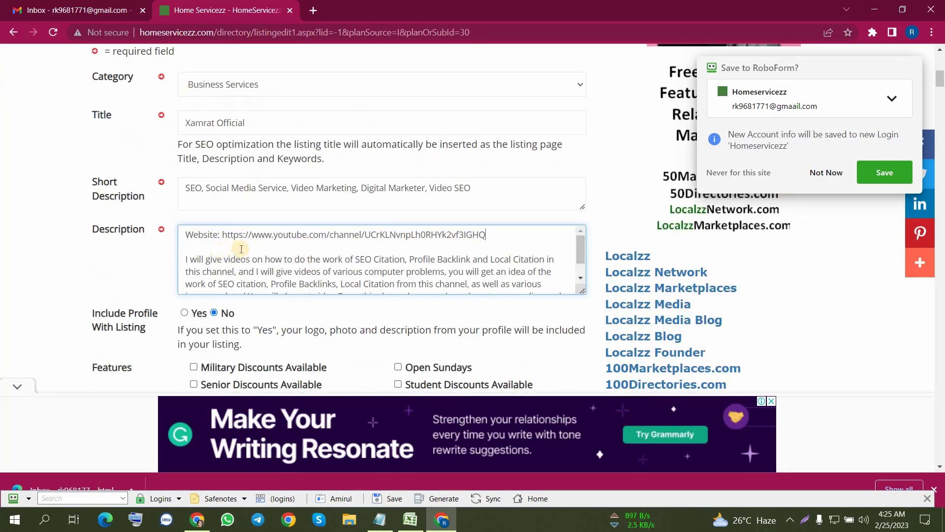
- Submit the completed directory listing instead of saving it as a draft
scroll(248, 249, "down", 10)
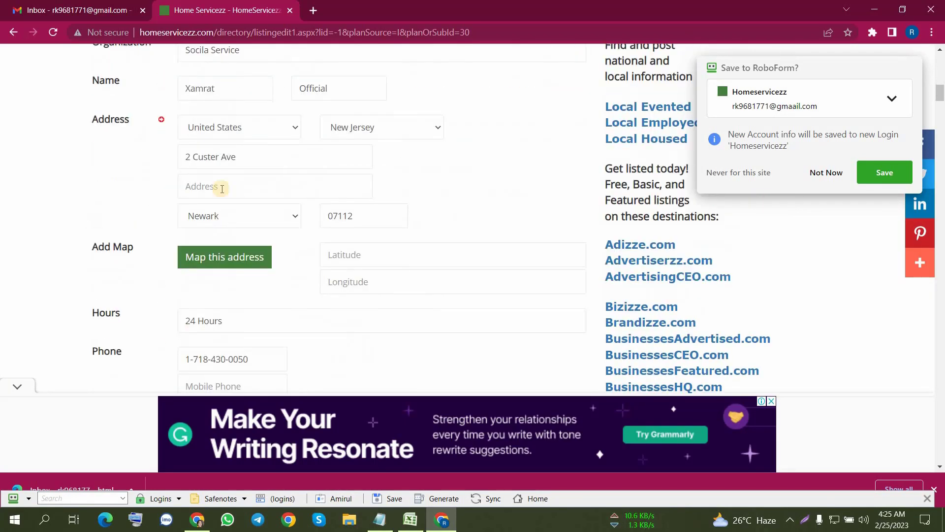
scroll(266, 240, "down", 4)
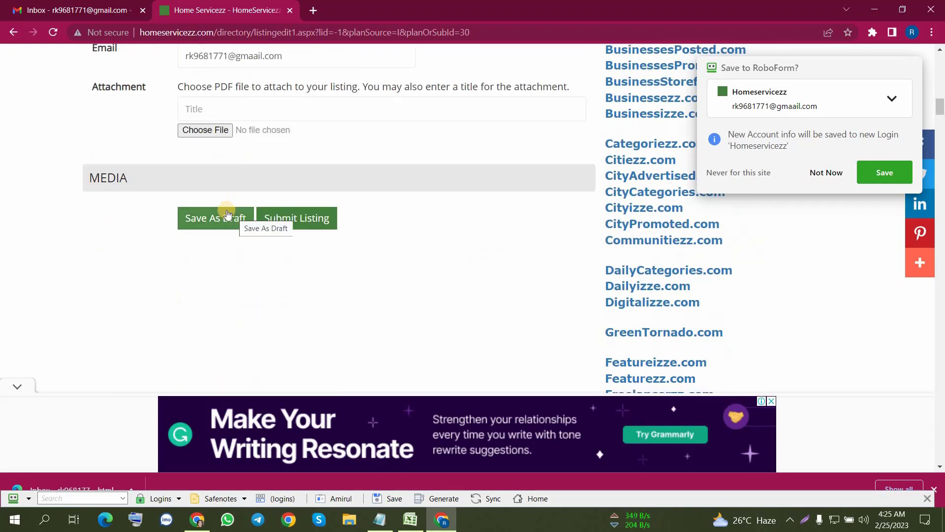
left_click(304, 220)
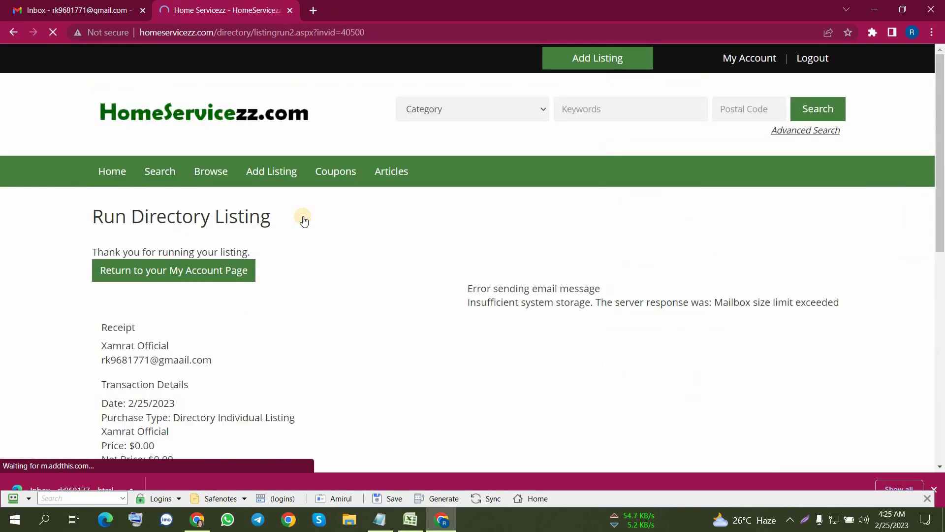
- Open the Xamrat Official listing from the account's directory listings and review its published address, hours, category and description
left_click(139, 276)
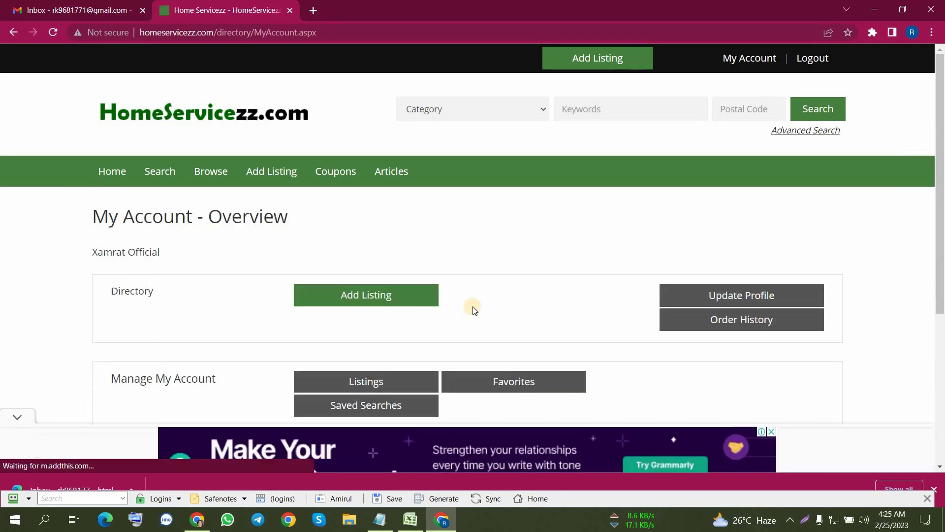
scroll(478, 307, "down", 2)
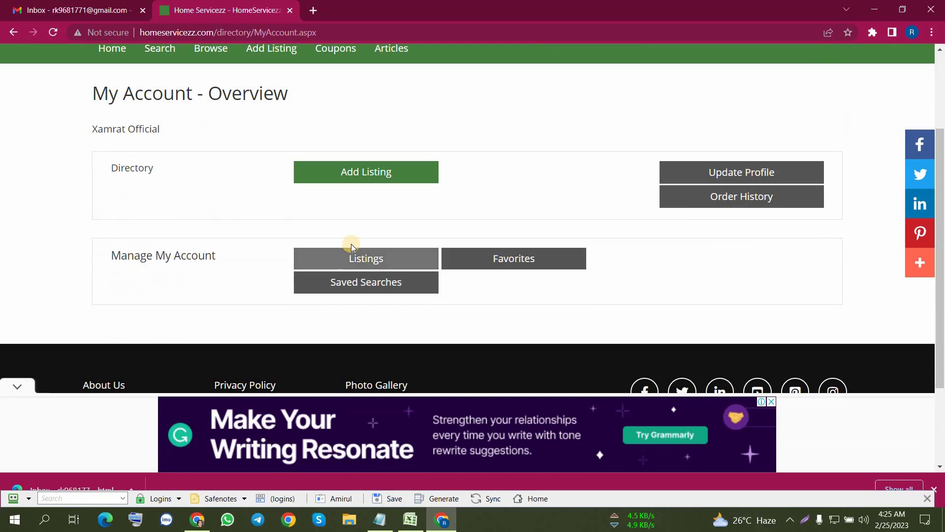
left_click(372, 261)
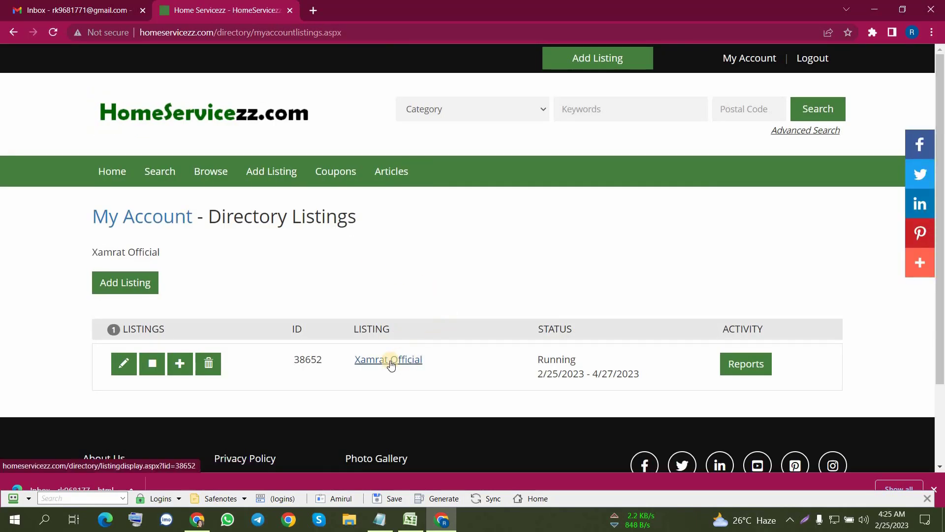
left_click(389, 360)
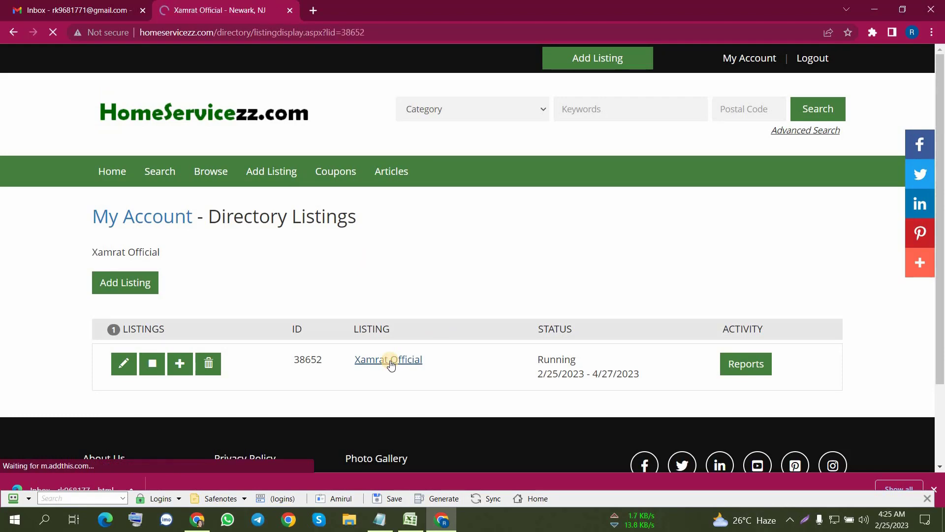
scroll(426, 291, "down", 6)
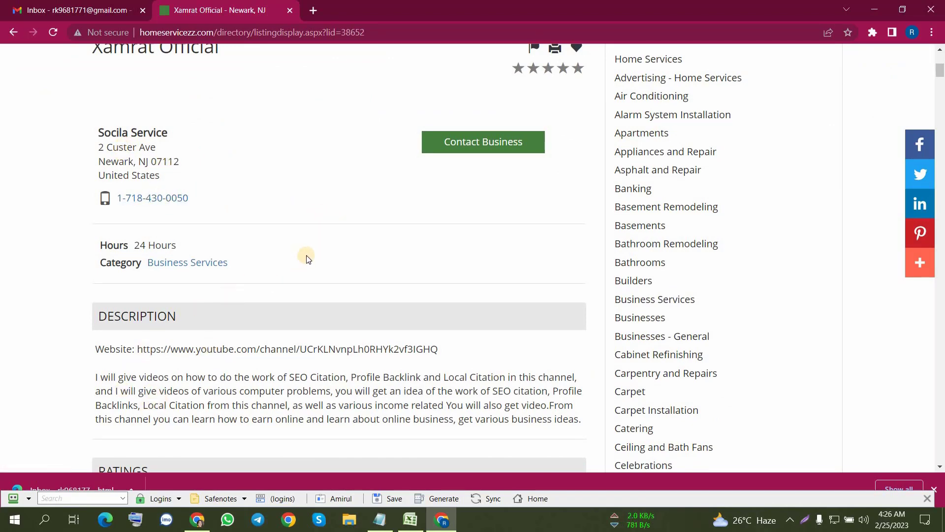
scroll(307, 259, "up", 3)
scroll(307, 253, "down", 9)
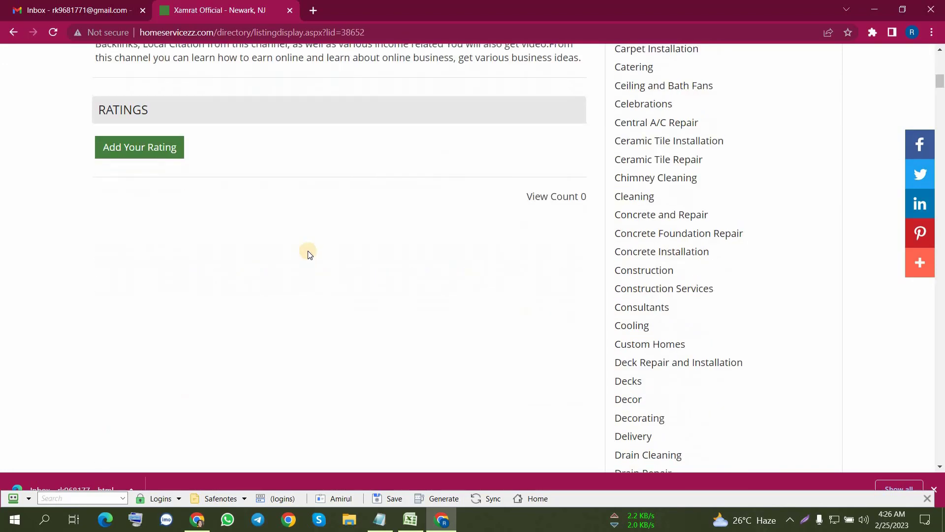
scroll(275, 266, "up", 11)
scroll(286, 270, "down", 3)
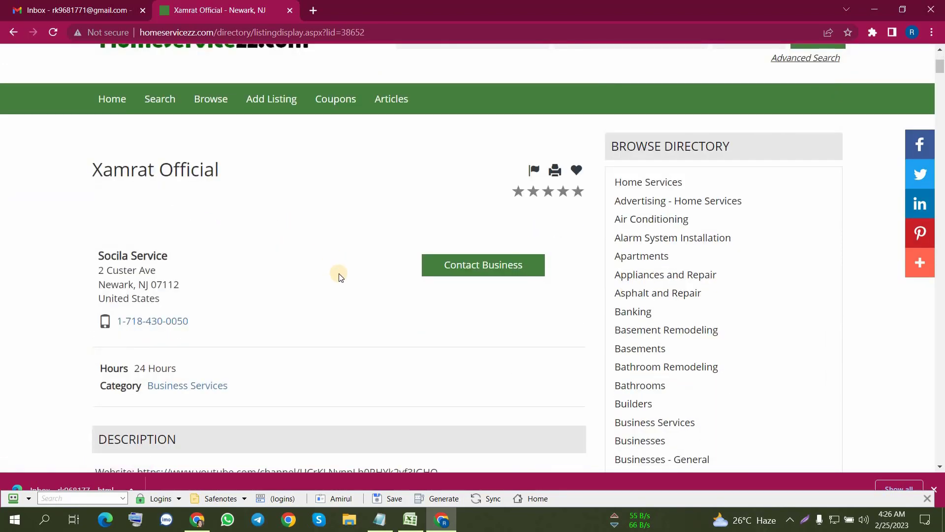
left_click(399, 32)
scroll(431, 261, "down", 5)
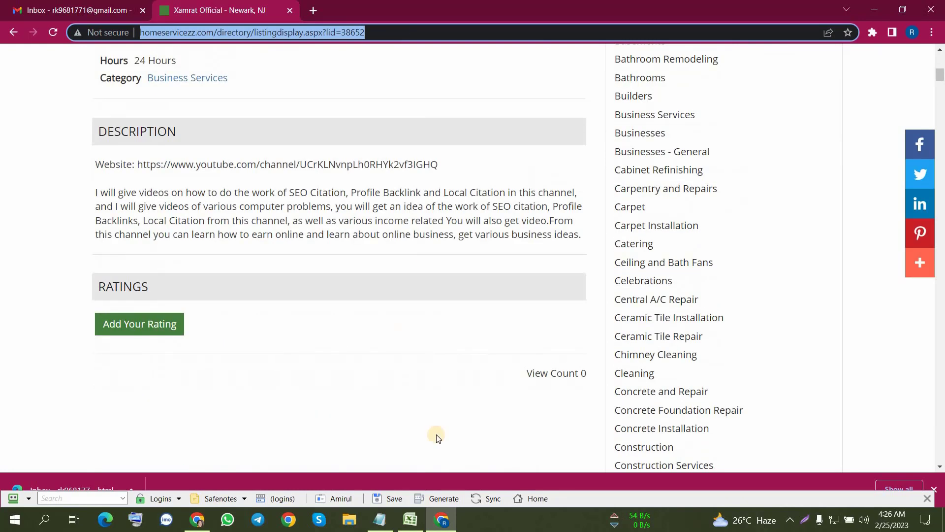
left_click(411, 524)
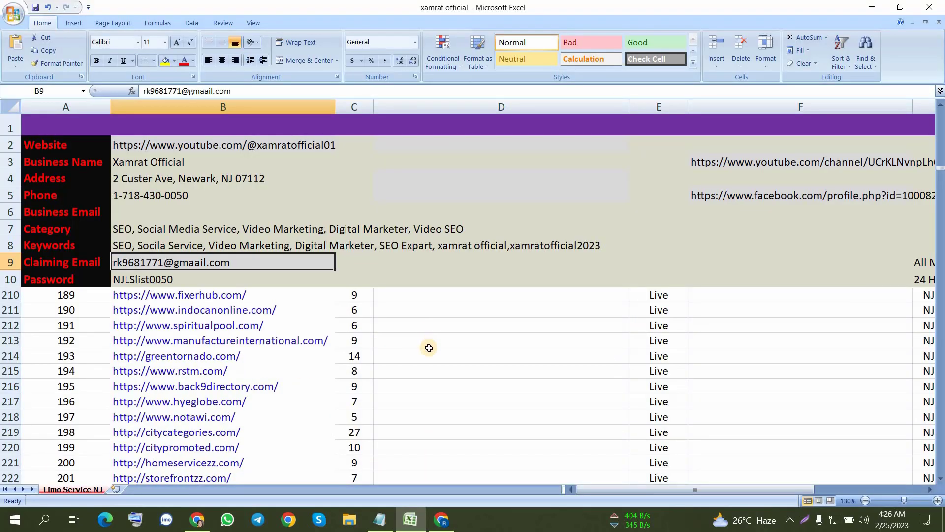
scroll(428, 352, "down", 3)
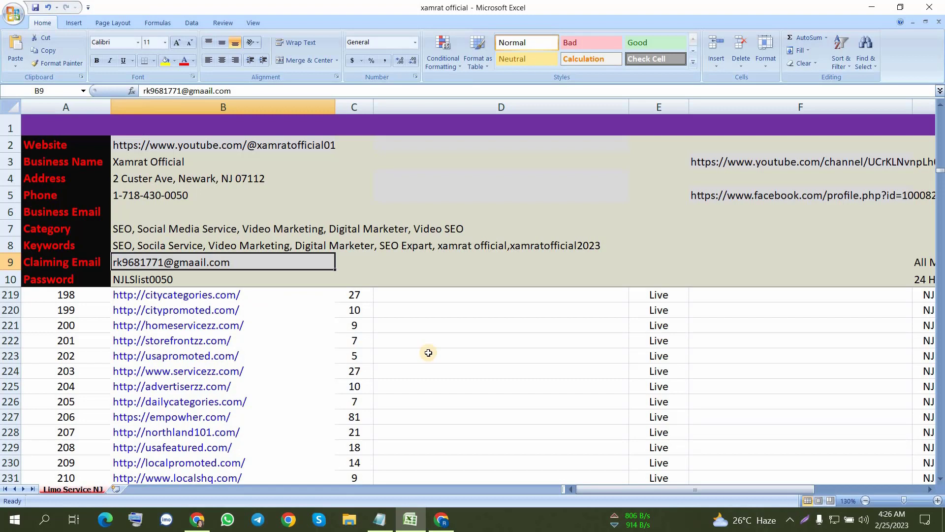
left_click(415, 329)
key("ctrl+v")
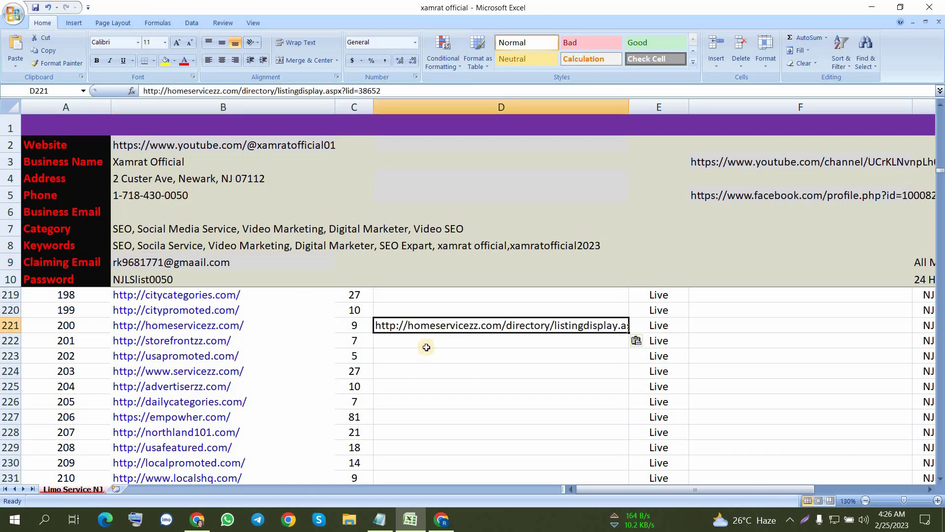
left_click(435, 371)
key("ctrl+s")
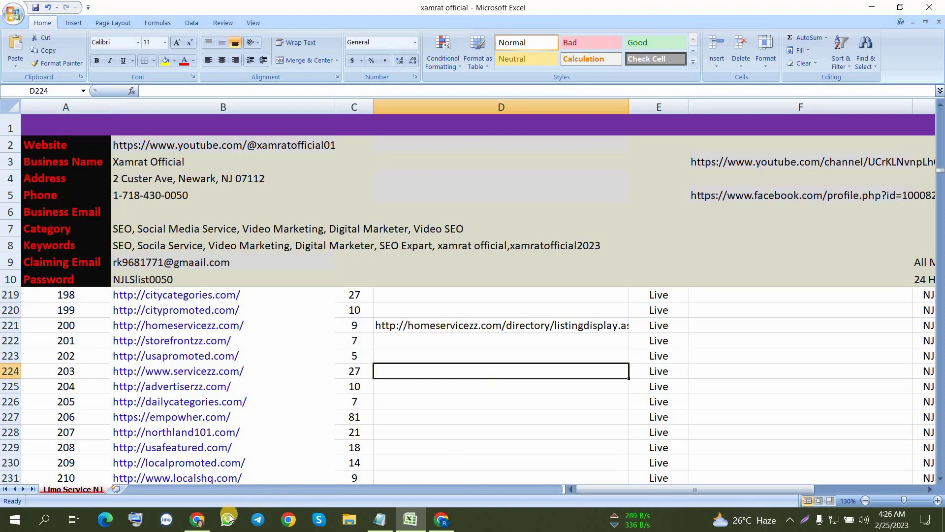
left_click(790, 519)
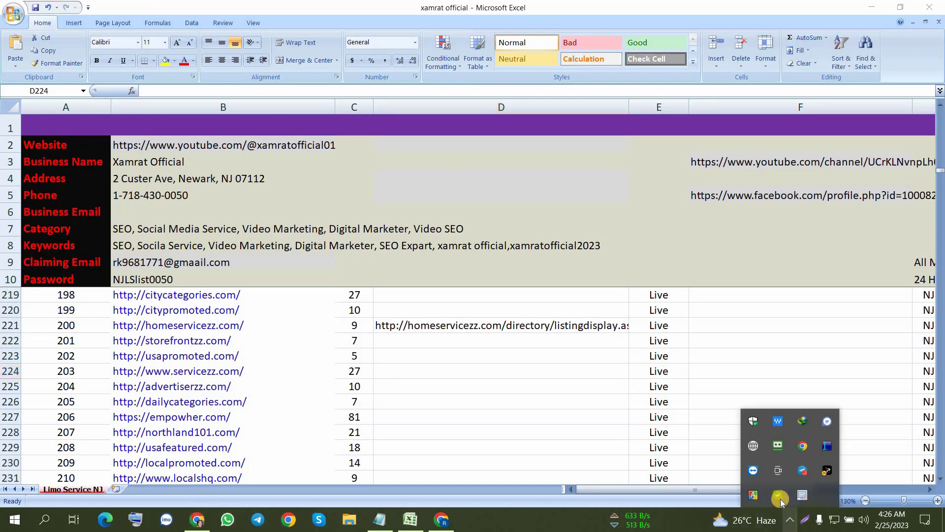